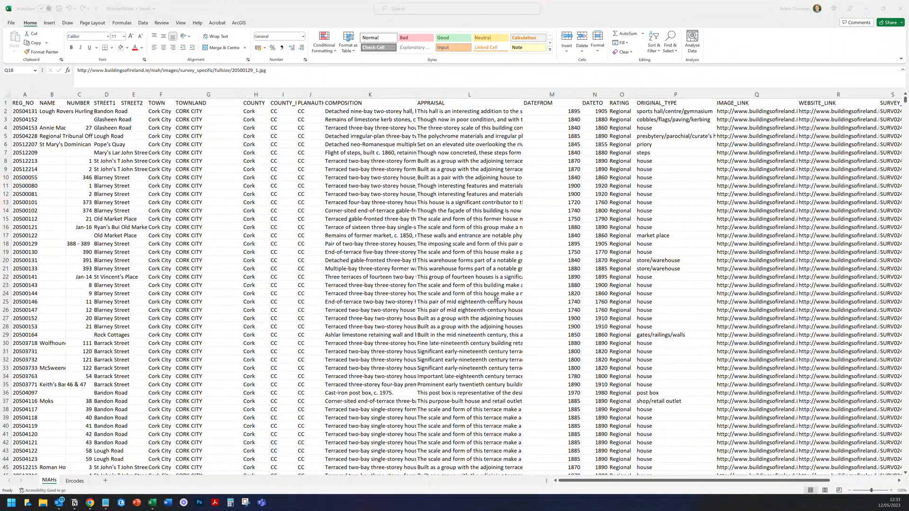
Examine the building records on the NIAHs sheet and the connection statuses on the Eircodes sheet
click(370, 276)
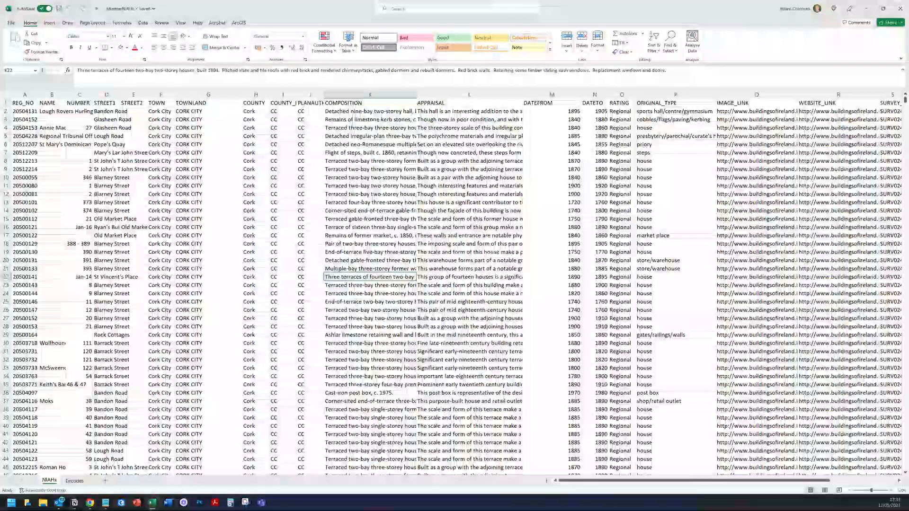
click(78, 481)
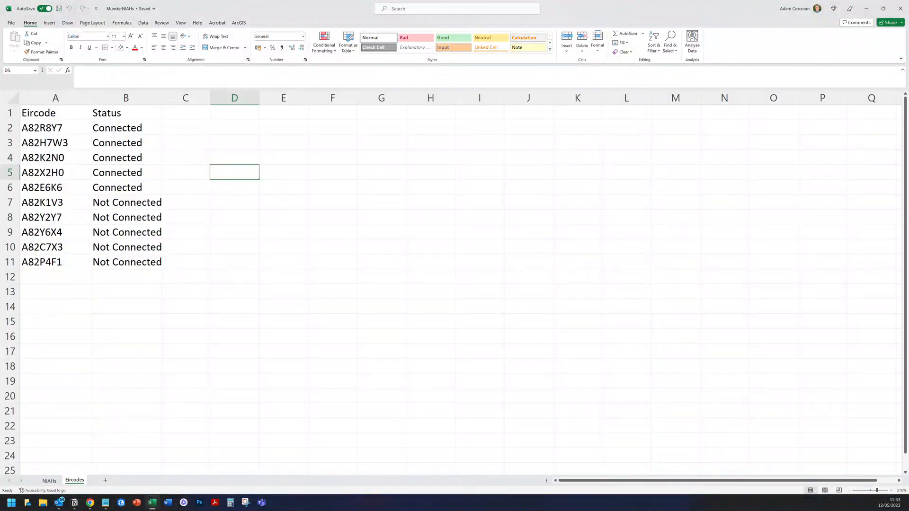
click(51, 481)
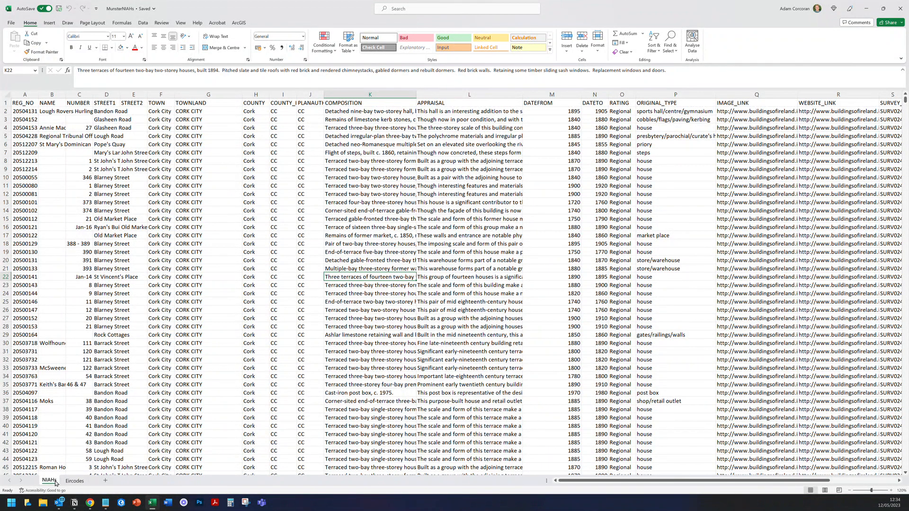
key(Up)
key(Up)
key(Up)
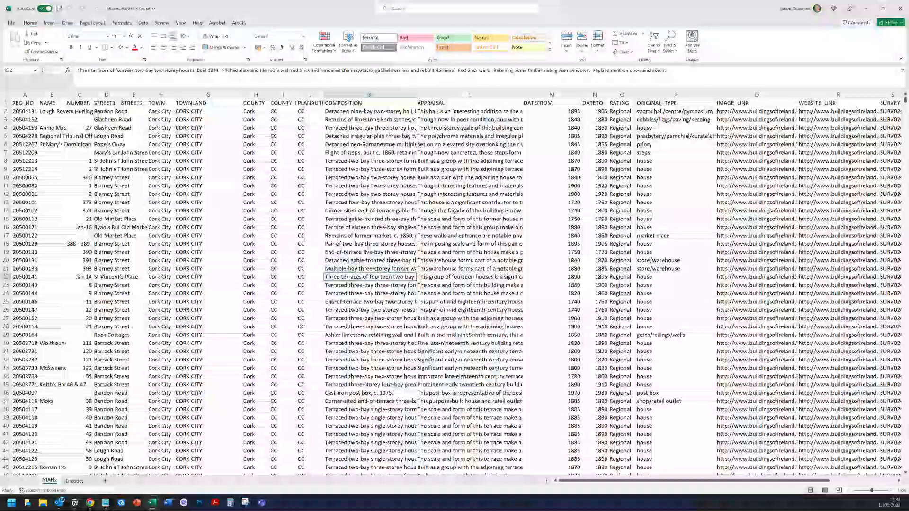
key(Down)
key(Down)
key(Down)
key(Down)
key(Right)
key(Up)
key(Up)
key(Up)
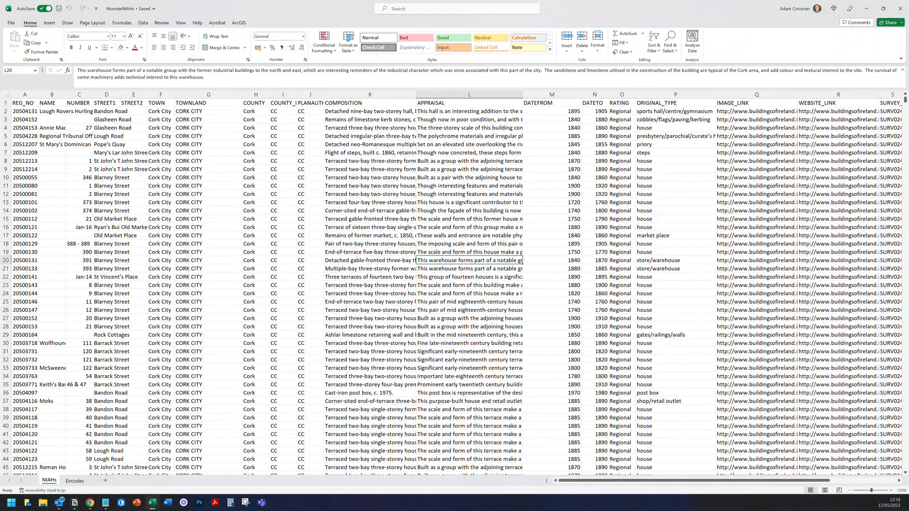
click(594, 302)
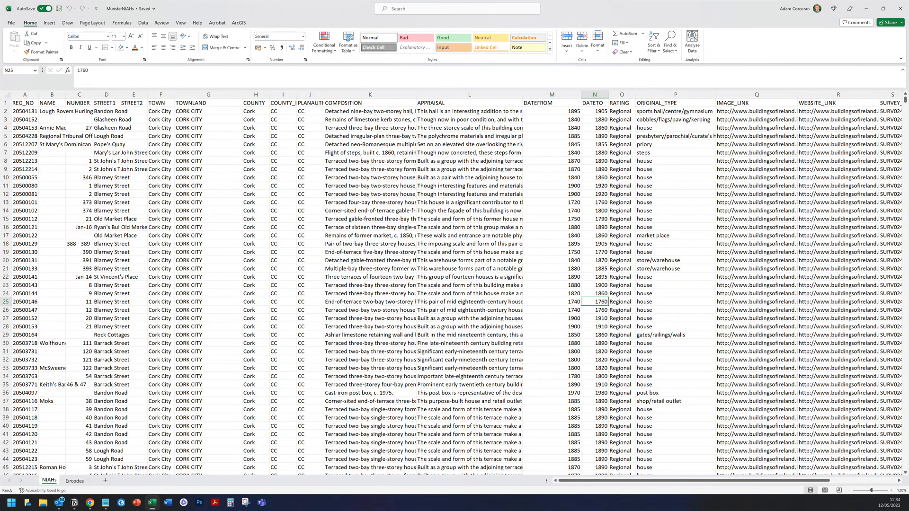
Search the Office Add-ins store for "arcgis" and close the store
click(49, 23)
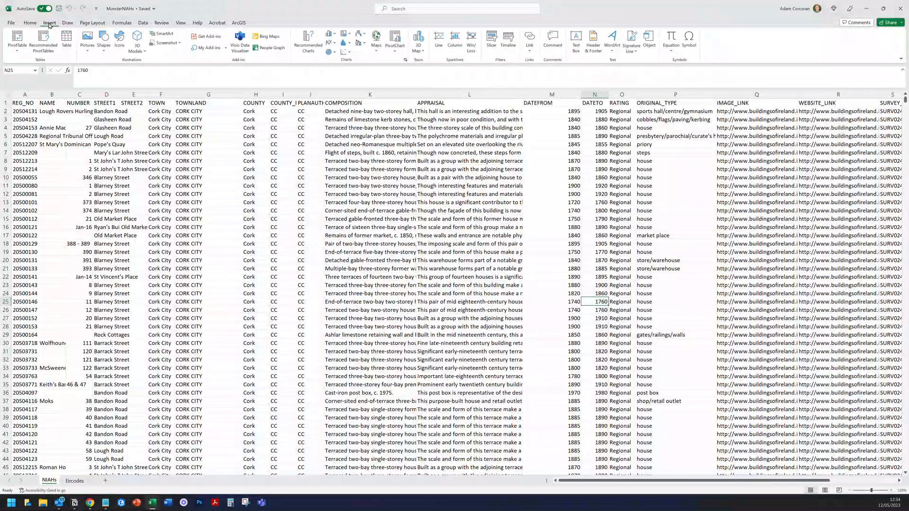
click(211, 38)
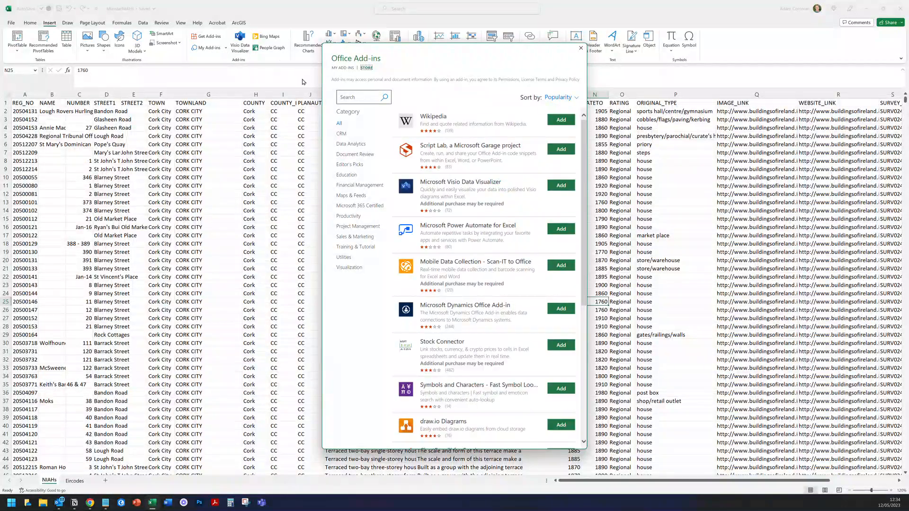
click(371, 98)
text(arcgis)
key(Return)
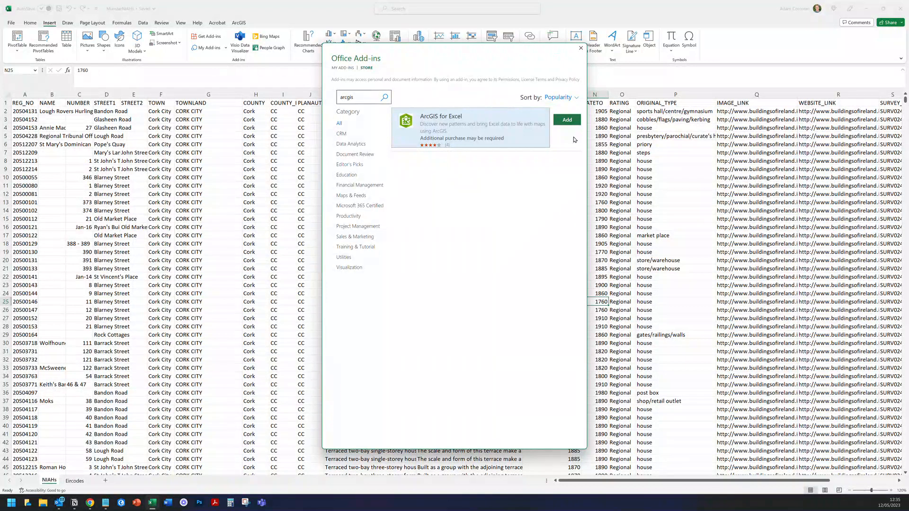
click(581, 48)
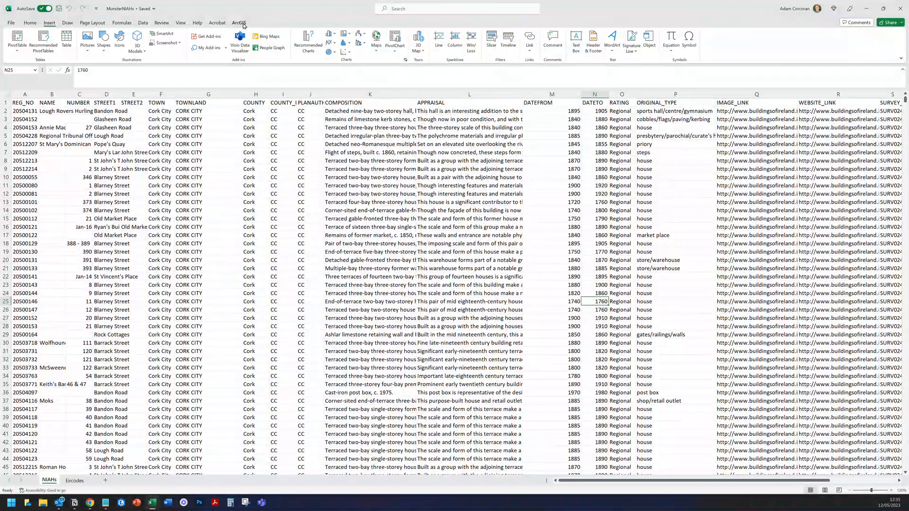
Show the ArcGIS map beside the worksheet and narrow the map pane to leave more room for the data
click(241, 23)
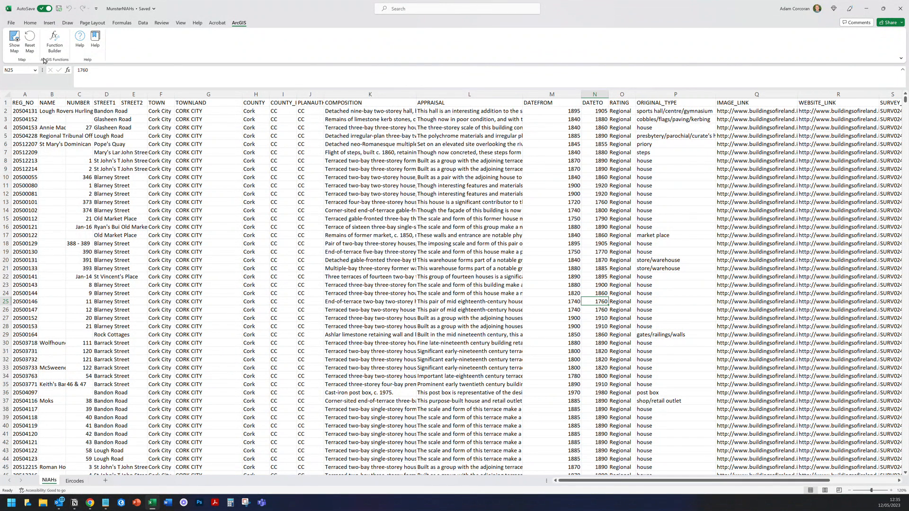
click(16, 40)
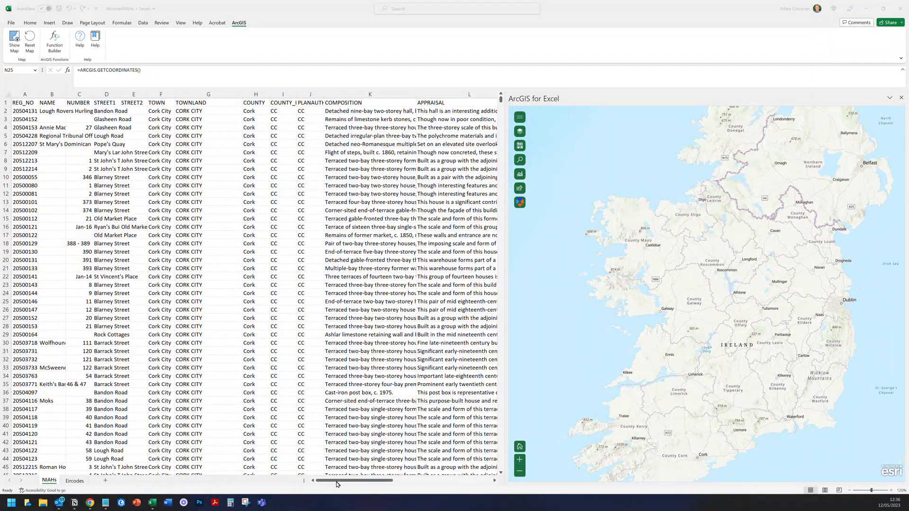
click(503, 389)
drag(506, 384, 452, 369)
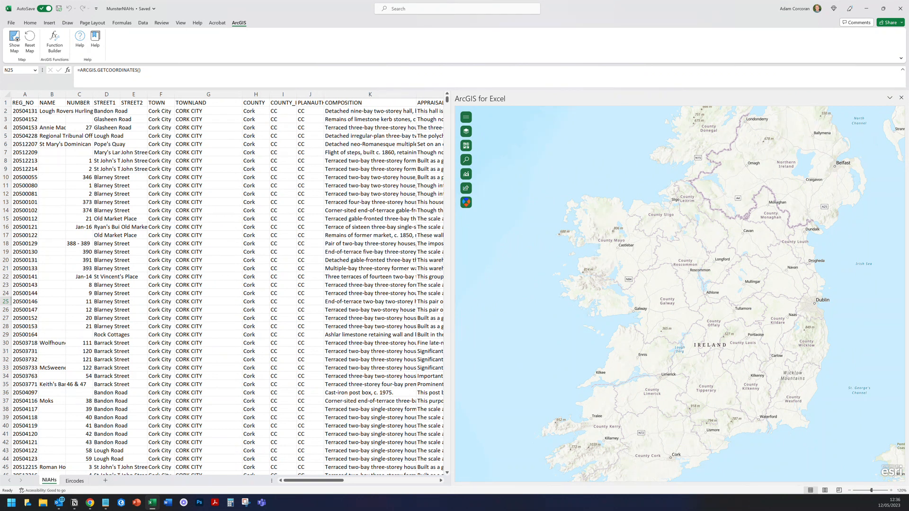
drag(451, 395, 565, 395)
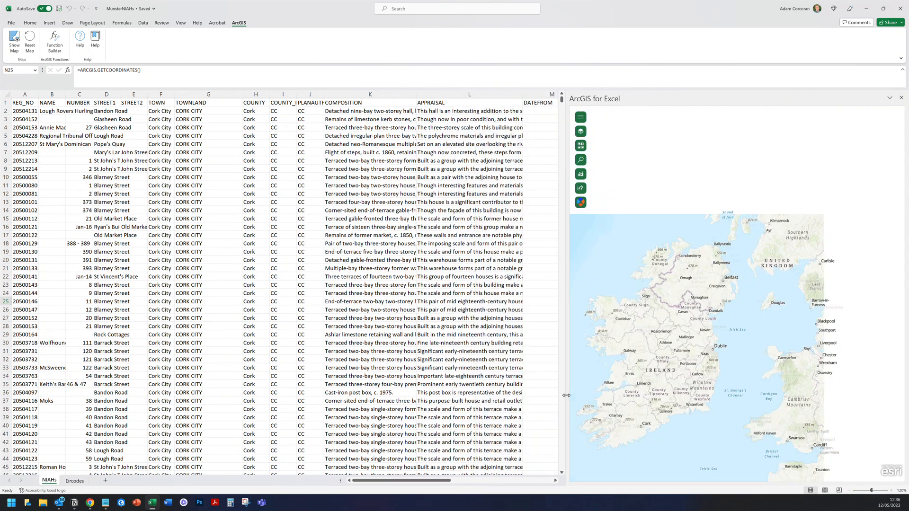
drag(669, 400, 752, 354)
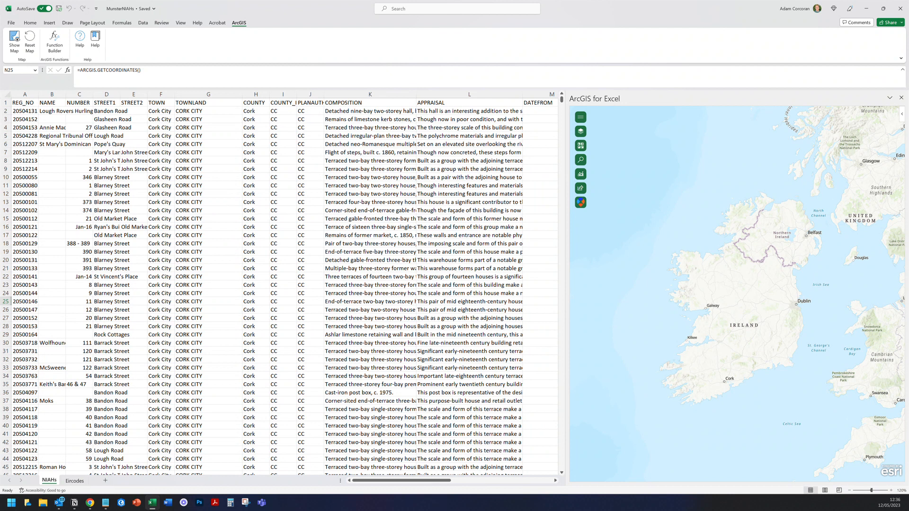
Examine the coordinate columns of the NIAHs sheet, including the ITM coordinates, LATITUDE and LONGITUDE
drag(426, 480, 466, 482)
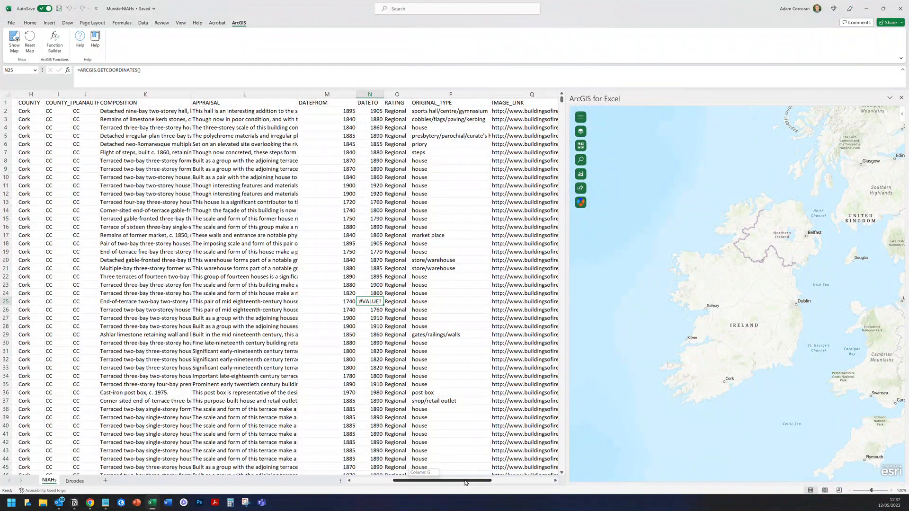
drag(465, 482, 472, 482)
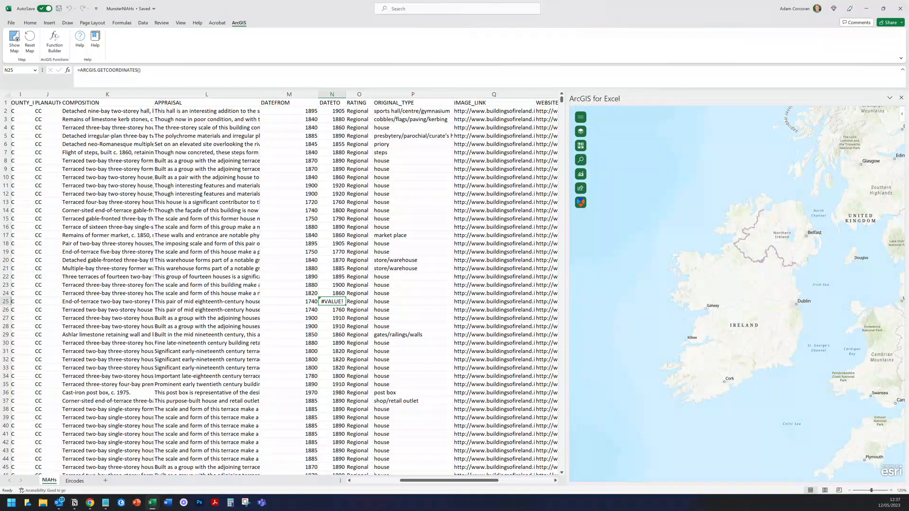
drag(446, 481, 512, 483)
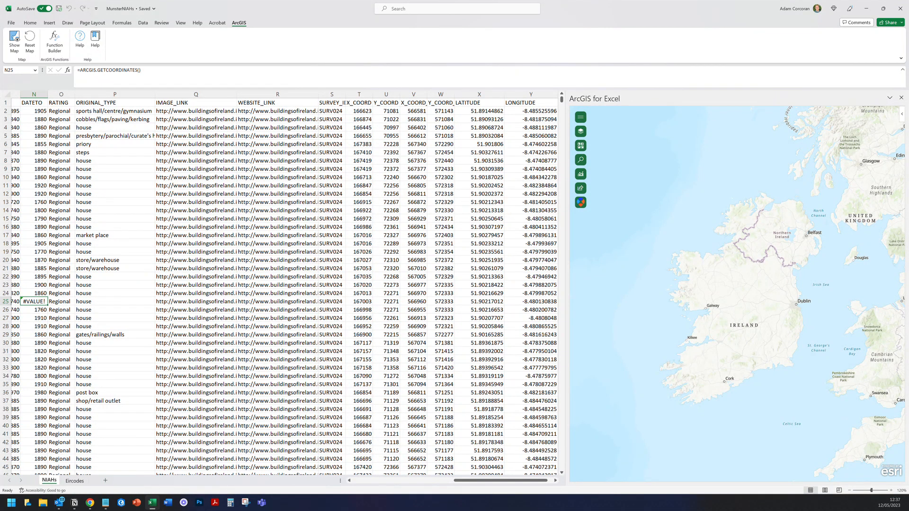
drag(479, 94, 528, 95)
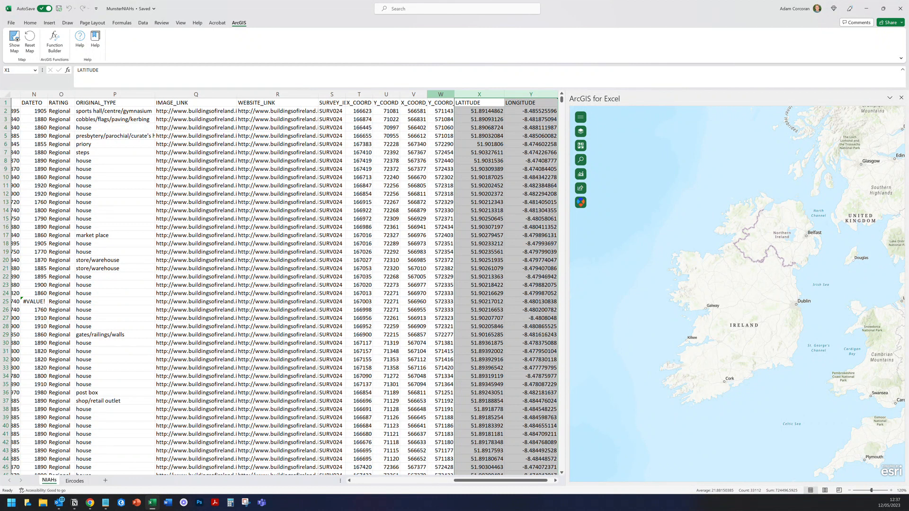
click(441, 94)
click(441, 103)
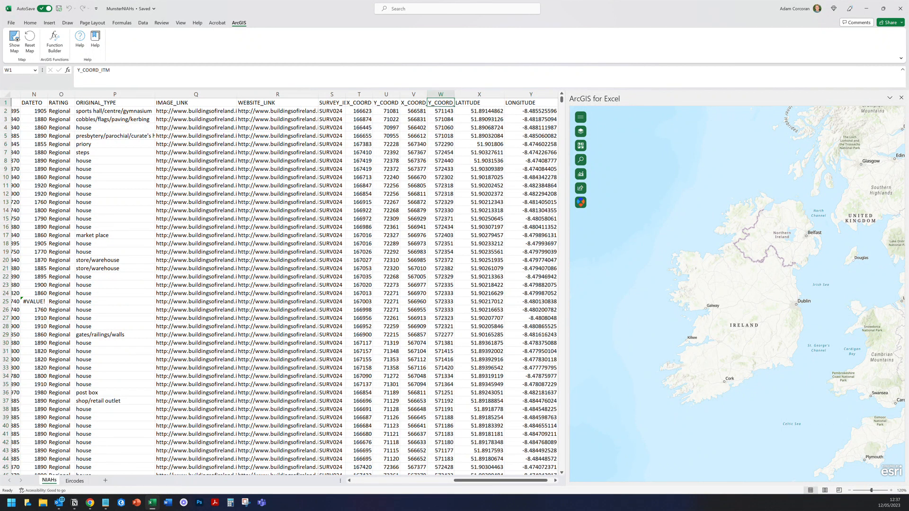
click(413, 102)
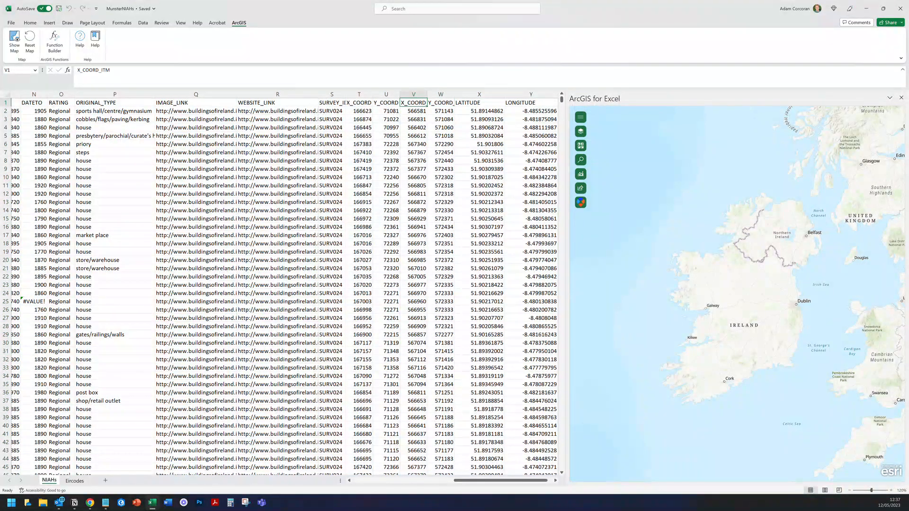
click(386, 103)
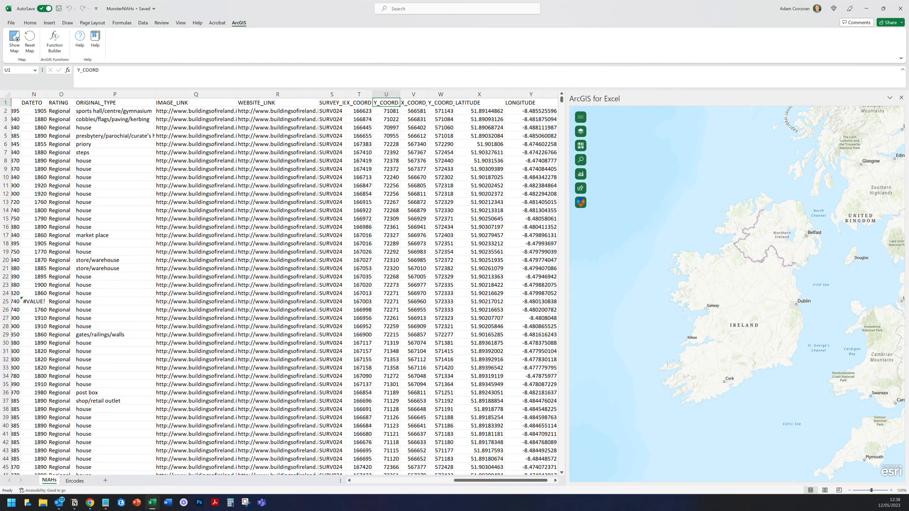
click(478, 94)
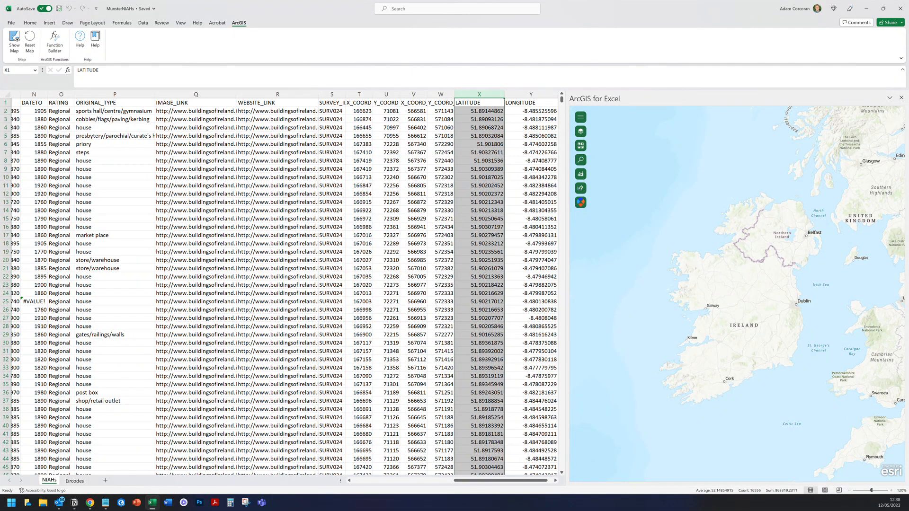
click(531, 409)
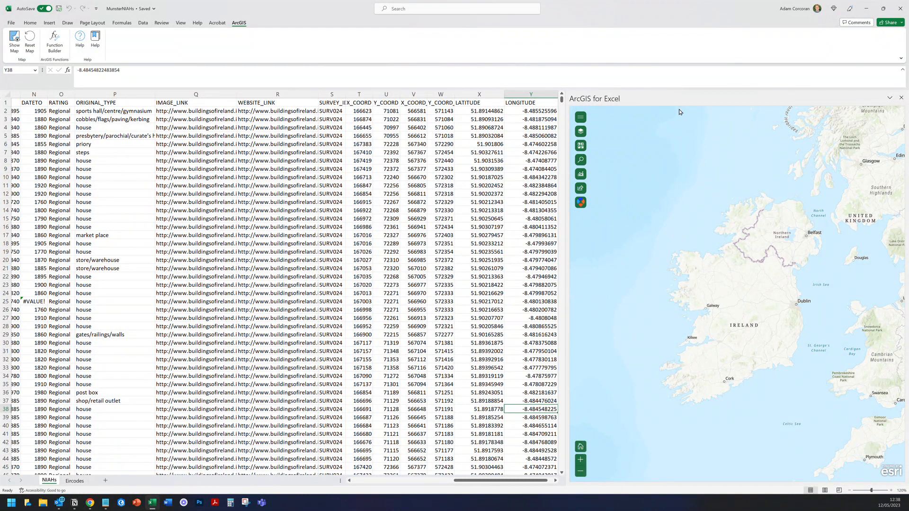
Start adding a map layer from Excel, with columns A to Y of the NIAHs sheet as its data
click(582, 133)
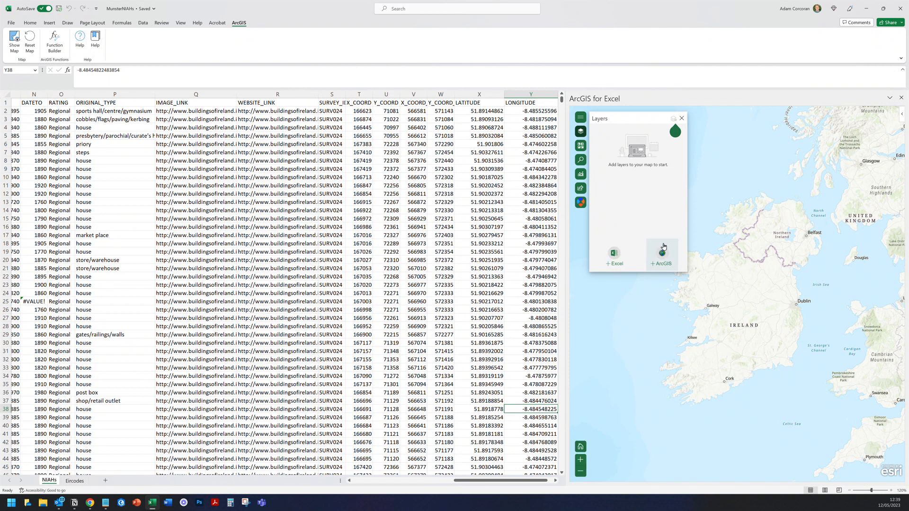
click(614, 254)
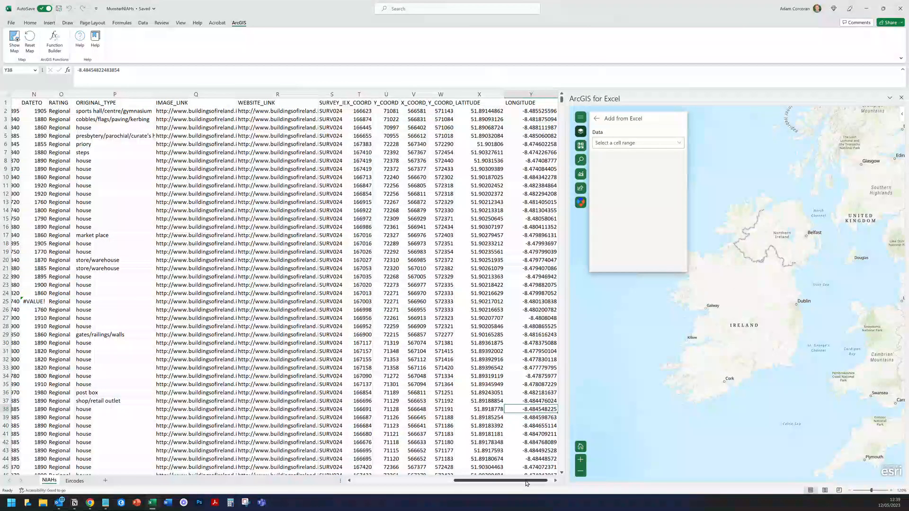
drag(526, 482, 424, 483)
drag(26, 94, 521, 94)
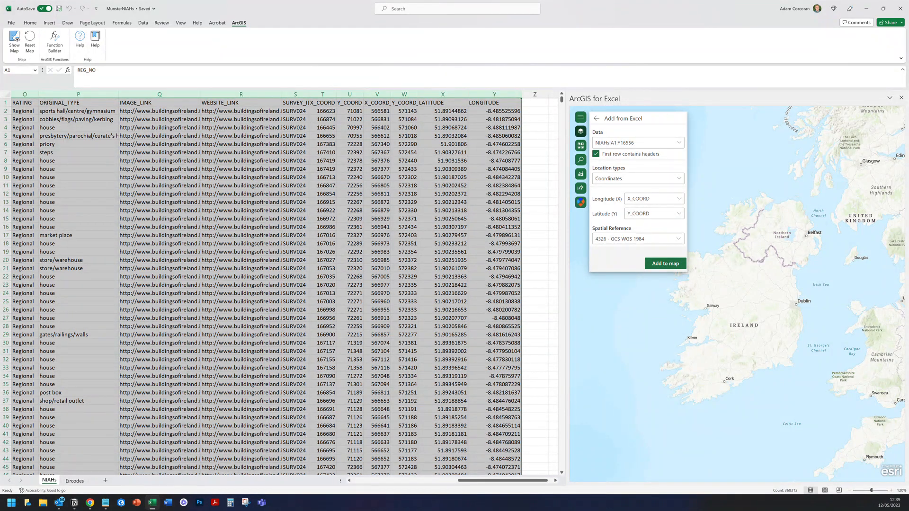
Exclude the X_COORD_ITM and Y_COORD_ITM columns from the sheet selection, keeping SURVEY_ID, X_COORD and Y_COORD selected
ctrl+click(405, 94)
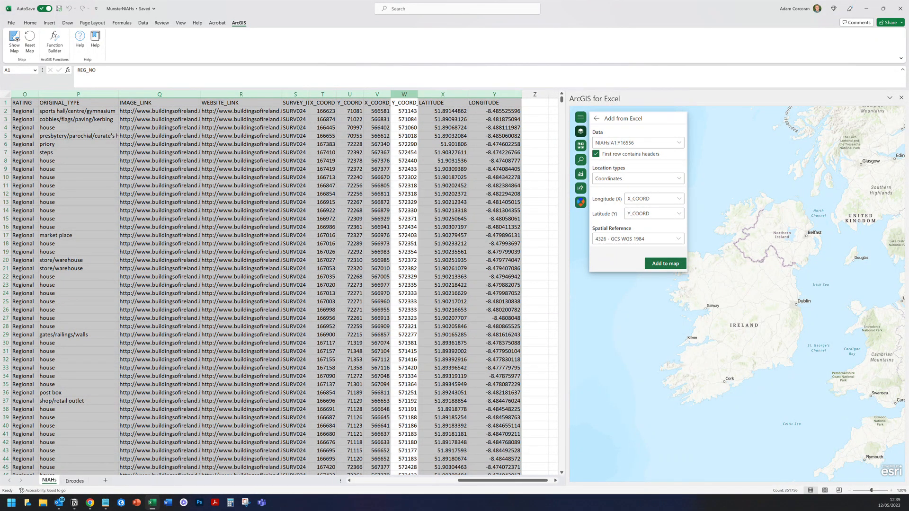
ctrl+click(377, 94)
ctrl+click(349, 94)
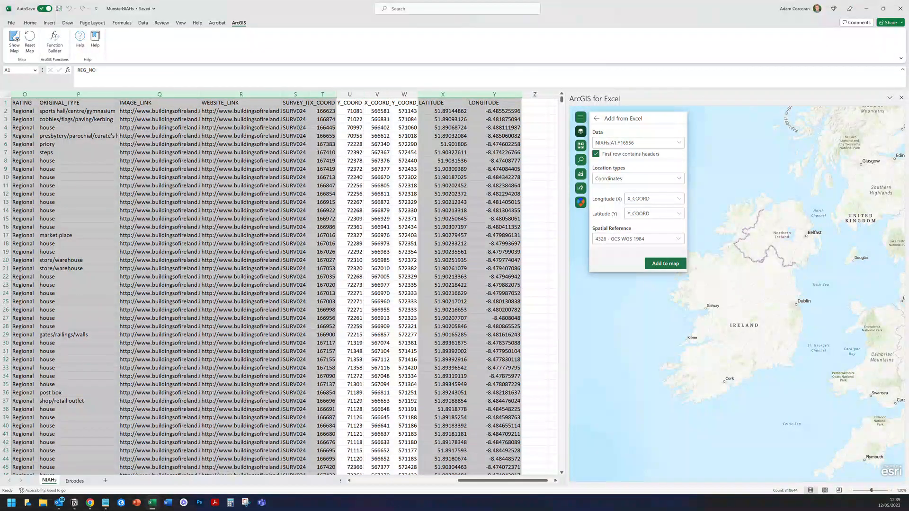
ctrl+click(322, 95)
ctrl+click(296, 94)
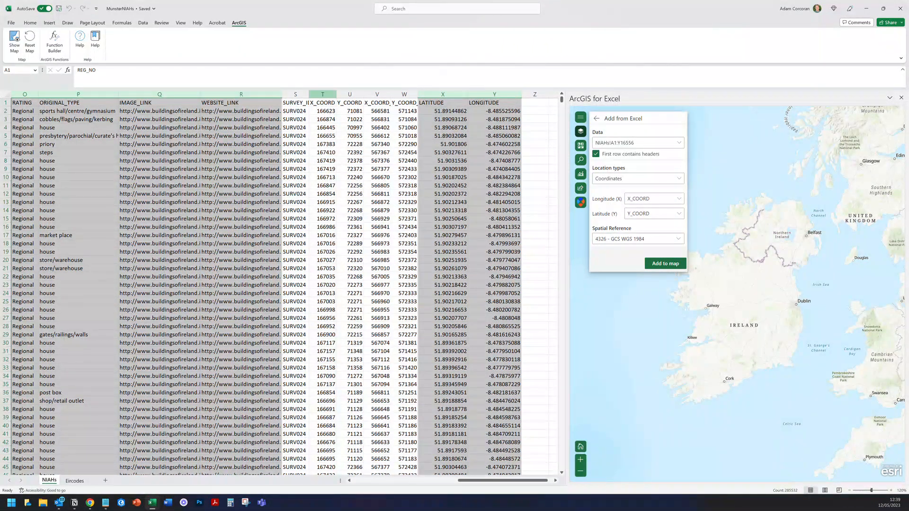
ctrl+click(295, 94)
ctrl+click(322, 94)
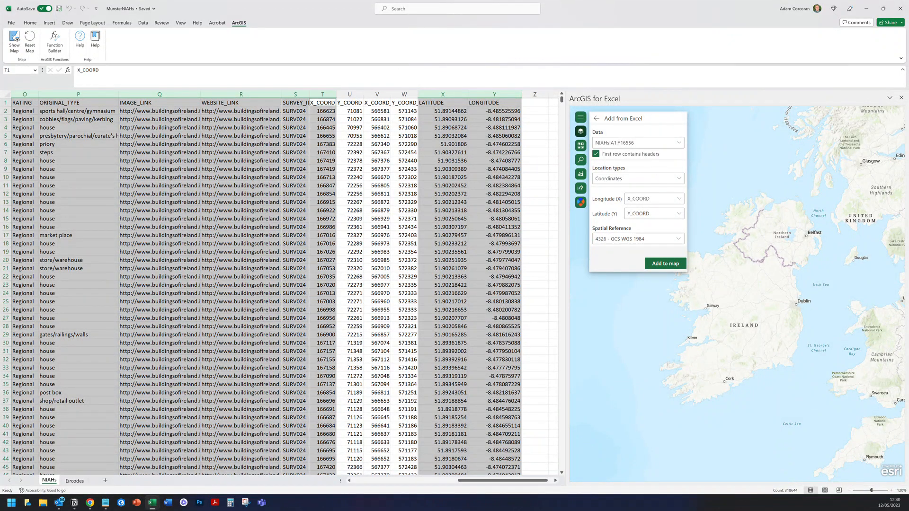
ctrl+click(350, 94)
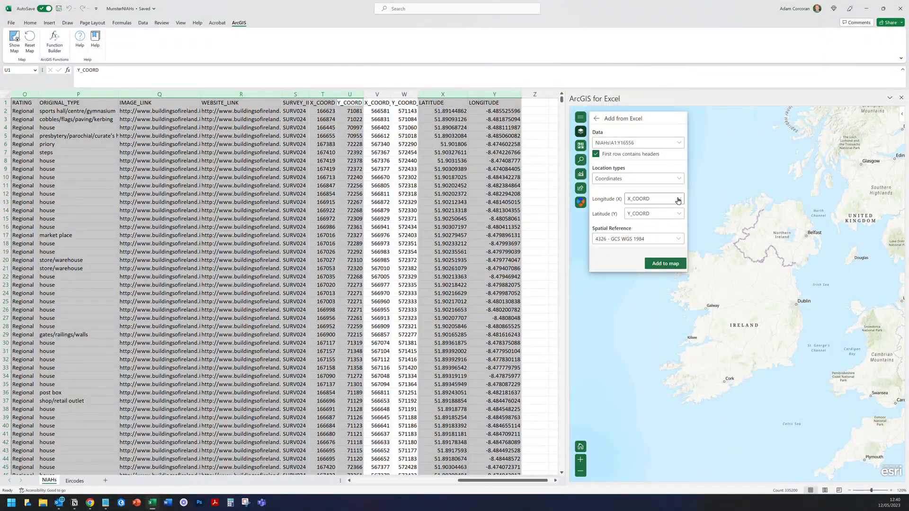
Assign the LONGITUDE column as the layer's X coordinate and the LATITUDE column as its Y coordinate
click(653, 199)
scroll(652, 267, down, 1)
scroll(646, 290, down, 1)
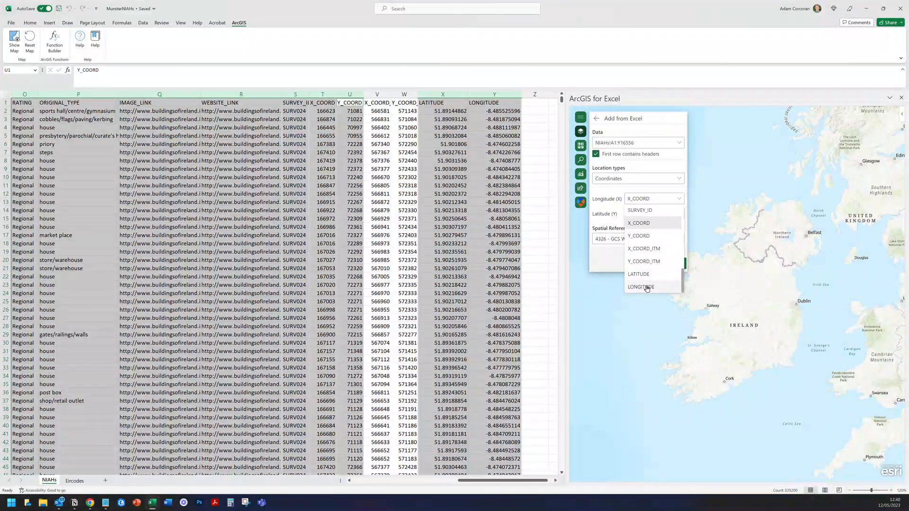
click(646, 287)
click(655, 216)
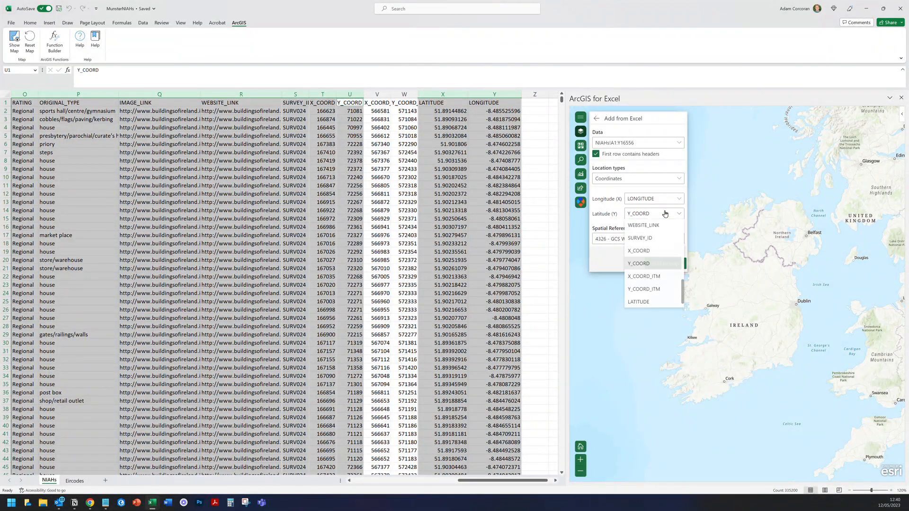
scroll(656, 265, down, 1)
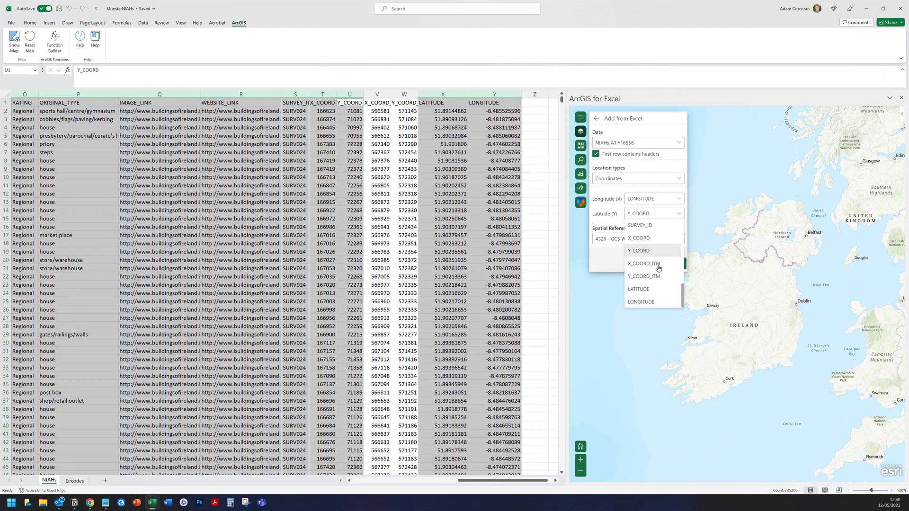
click(653, 290)
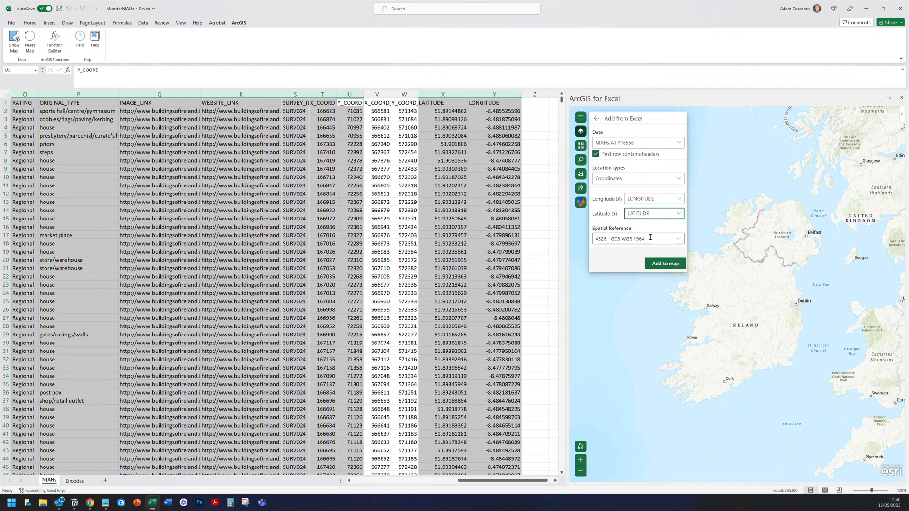
Browse the available spatial references for the coordinate data
click(680, 242)
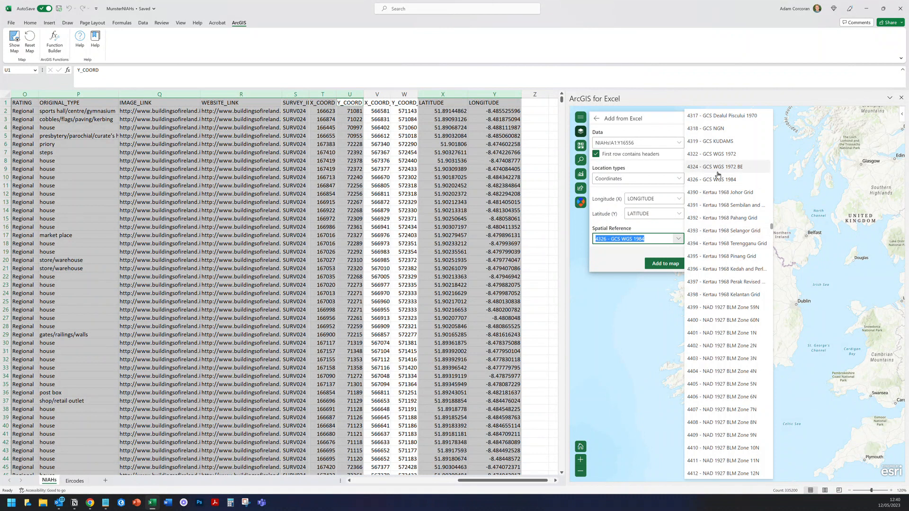
scroll(718, 175, up, 15)
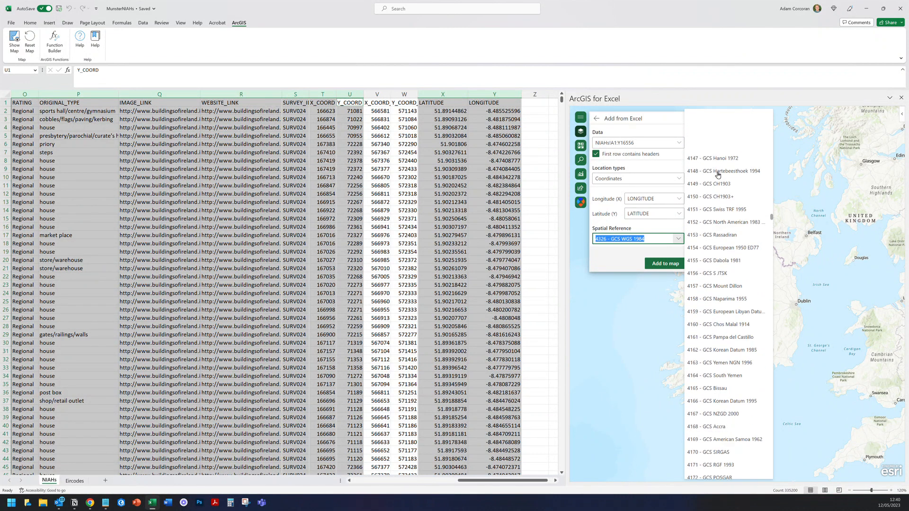
scroll(717, 174, down, 20)
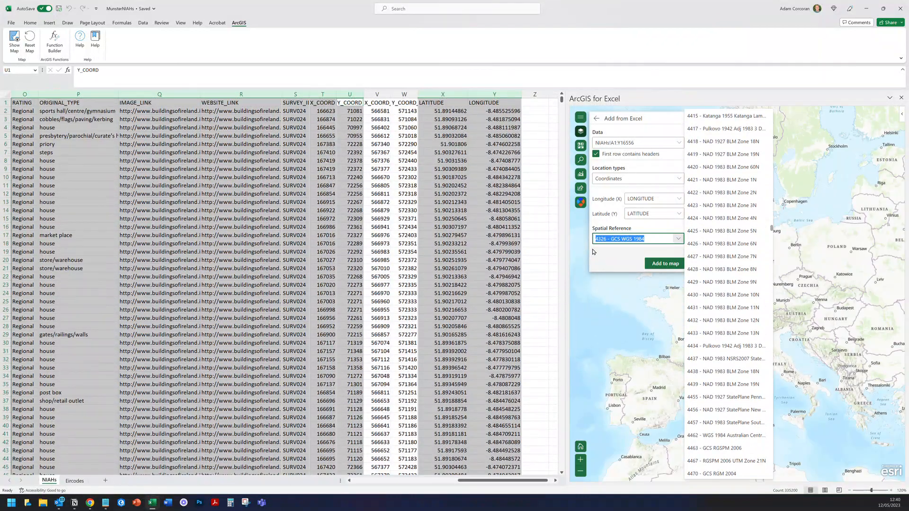
click(625, 254)
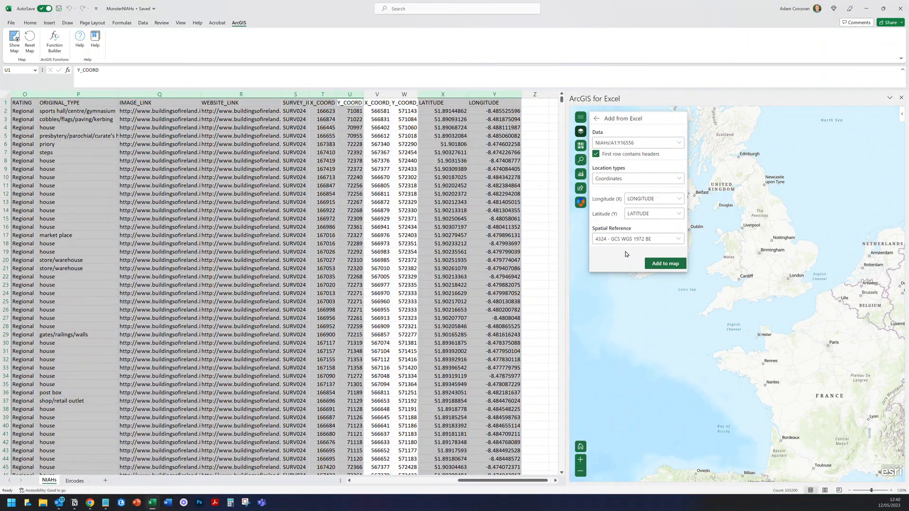
Set the layer's spatial reference to 4326 - GCS WGS 1984
click(672, 240)
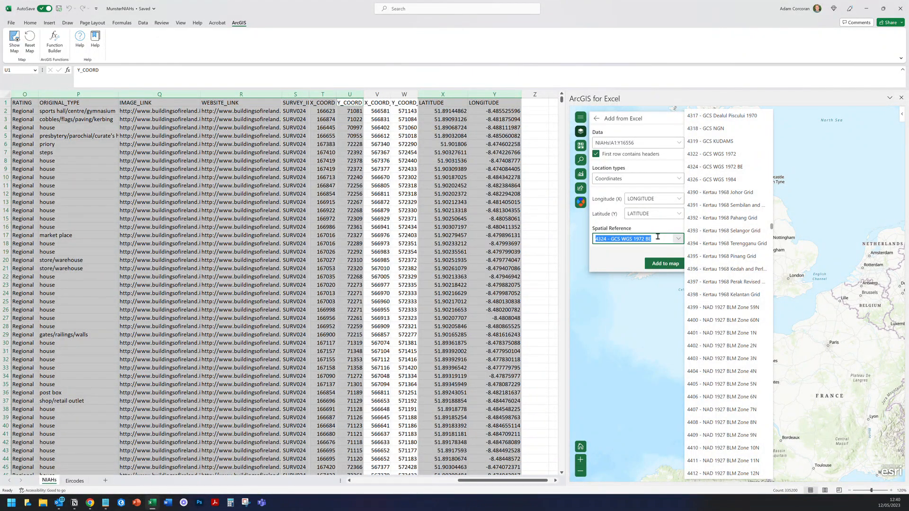
text(WGS)
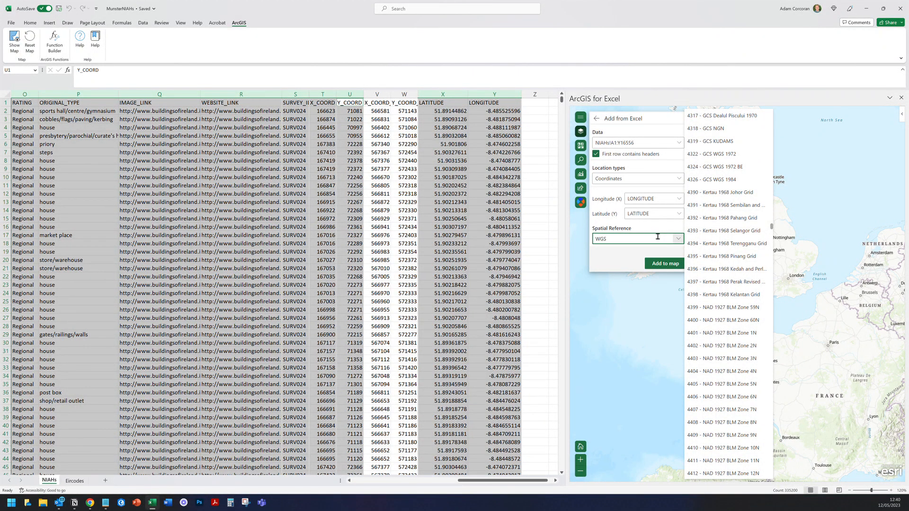
text( 198)
key(Return)
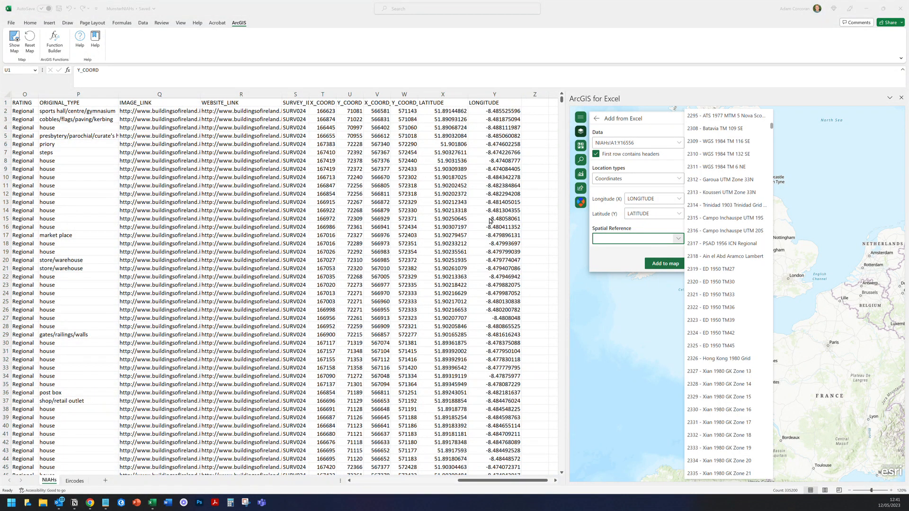
click(663, 237)
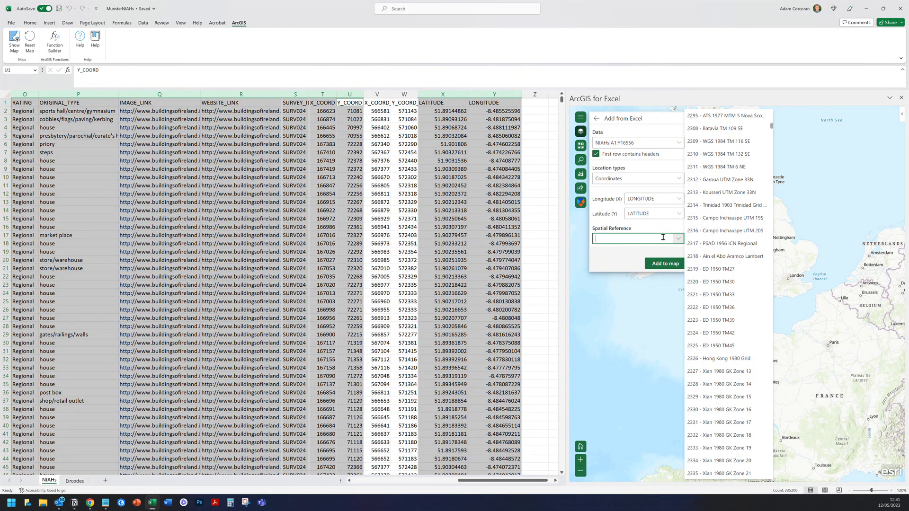
text(4326 - GCS WGS 1984)
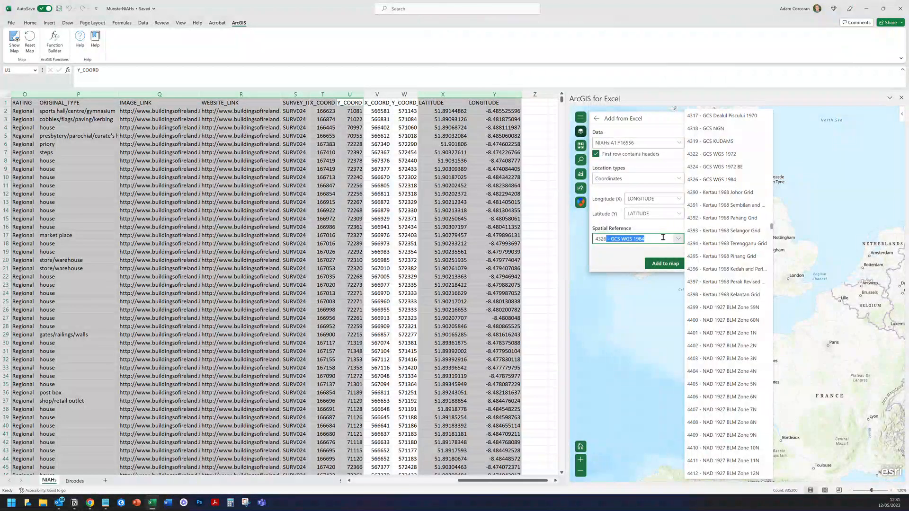
key(Return)
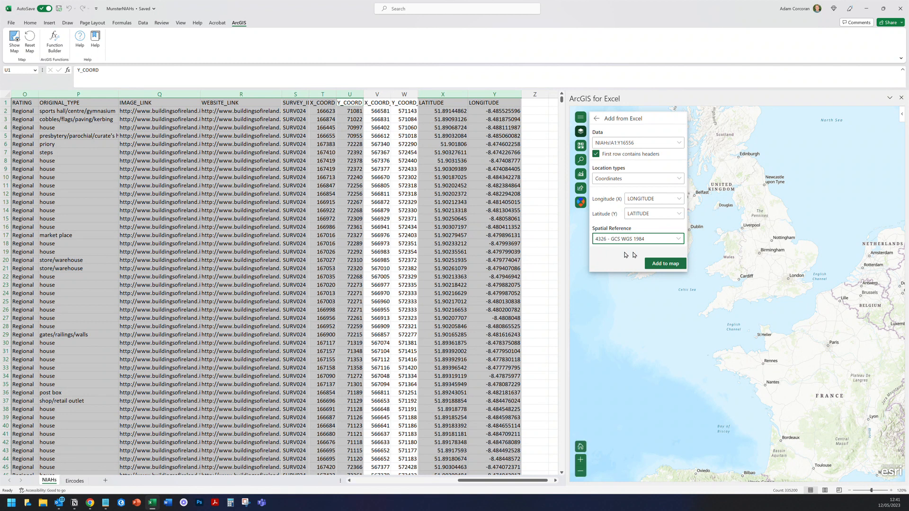
Include the X_COORD_ITM and Y_COORD_ITM columns in the sheet selection again and add the NIAHs records to the map
ctrl+click(377, 94)
ctrl+click(404, 94)
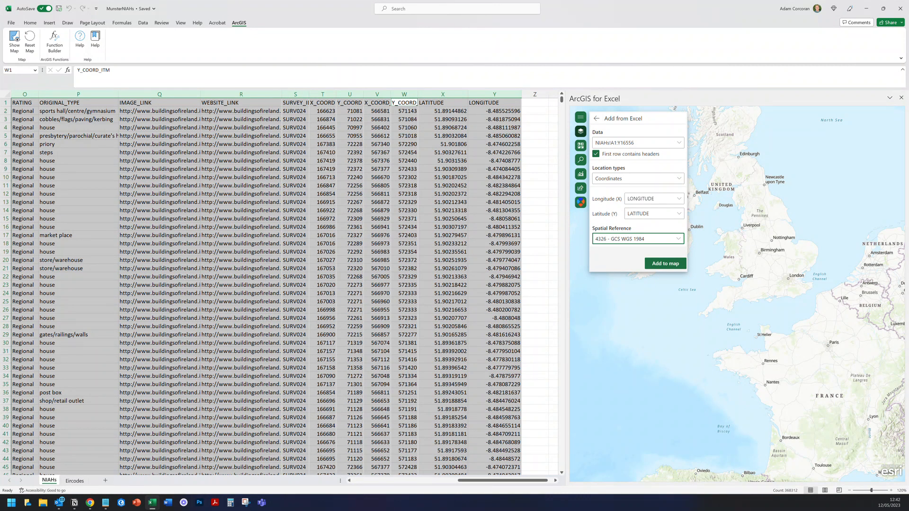
drag(760, 325, 860, 408)
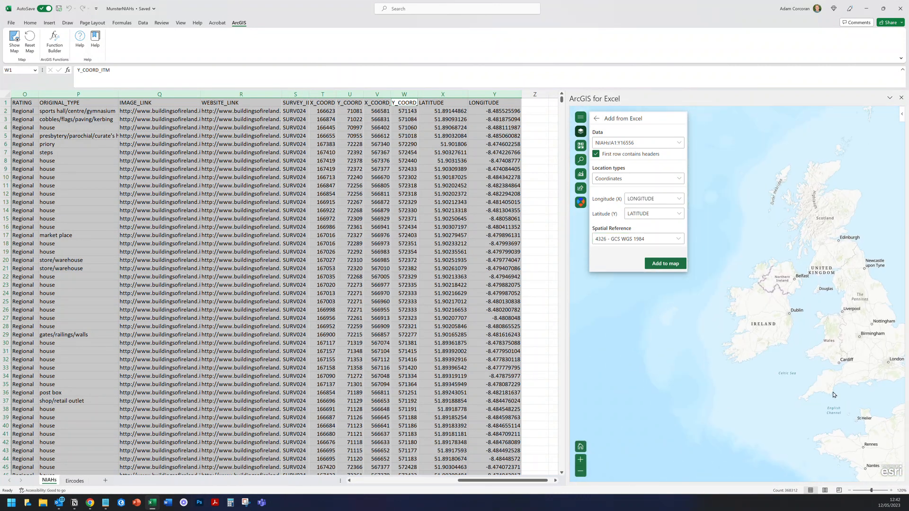
click(665, 264)
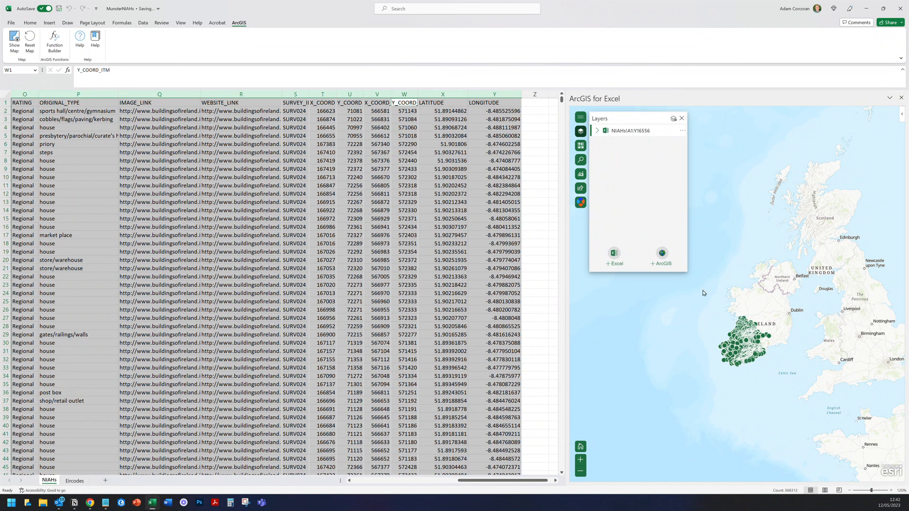
scroll(750, 350, up, 2)
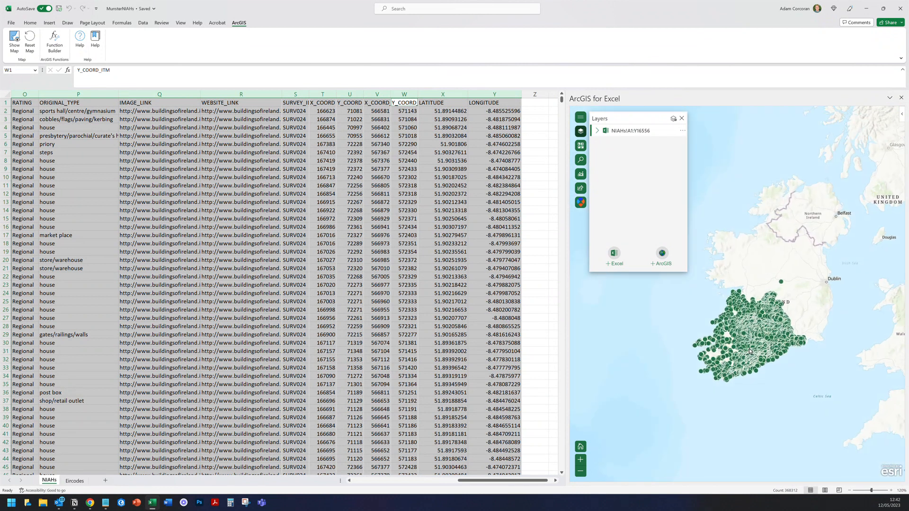
scroll(749, 351, up, 2)
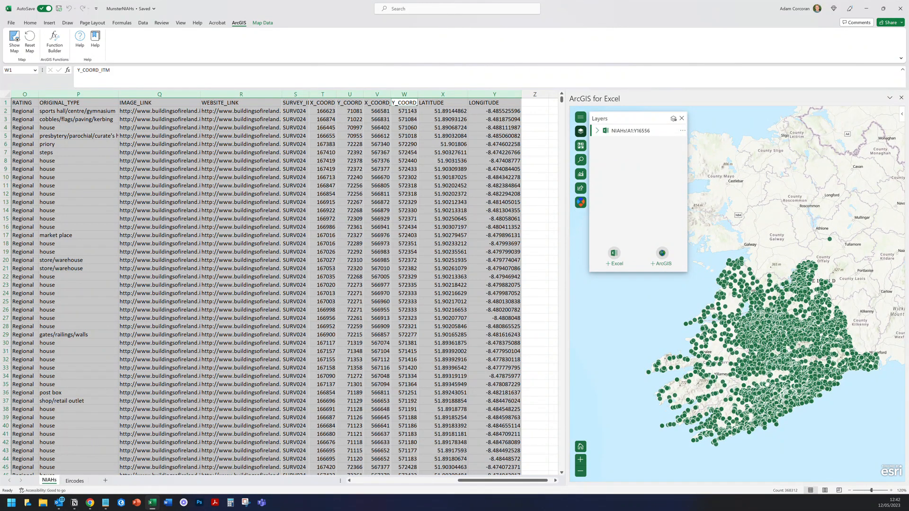
Widen the map pane to about half the window and clear the column selection in the NIAHs sheet
click(441, 94)
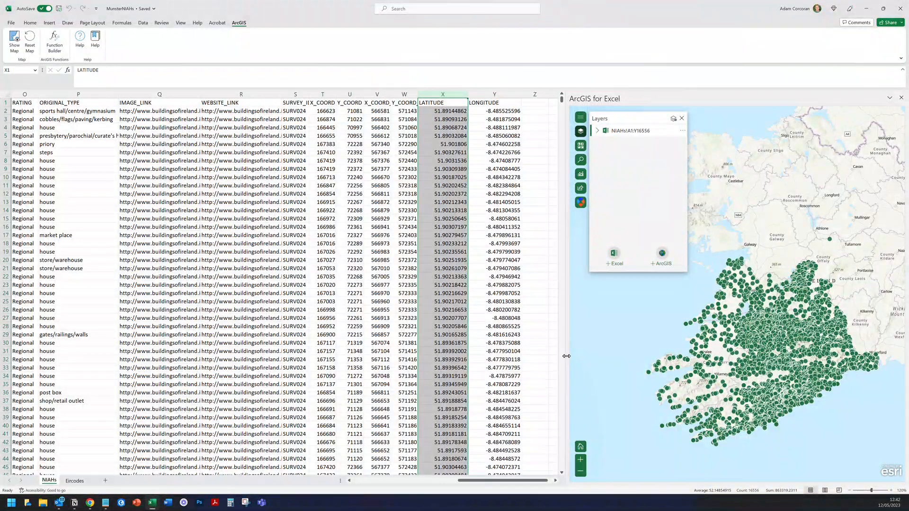
drag(566, 358, 318, 349)
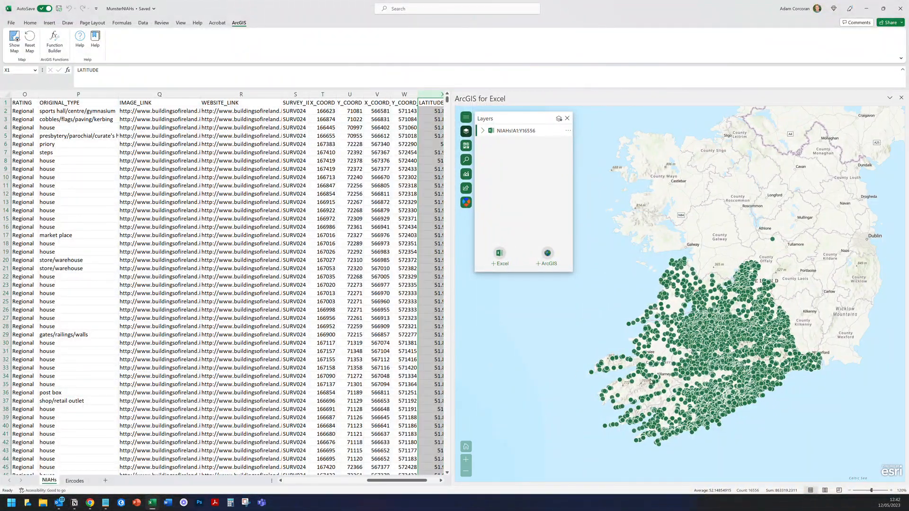
click(322, 269)
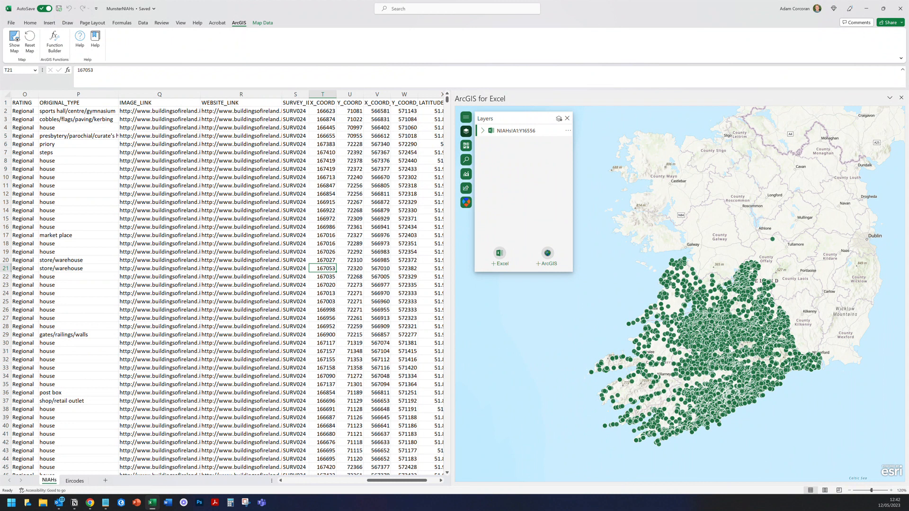
Inspect the attributes of two mapped NIAH points, including the second one's links and coordinate fields, and close each pop-up
scroll(700, 360, up, 2)
click(694, 362)
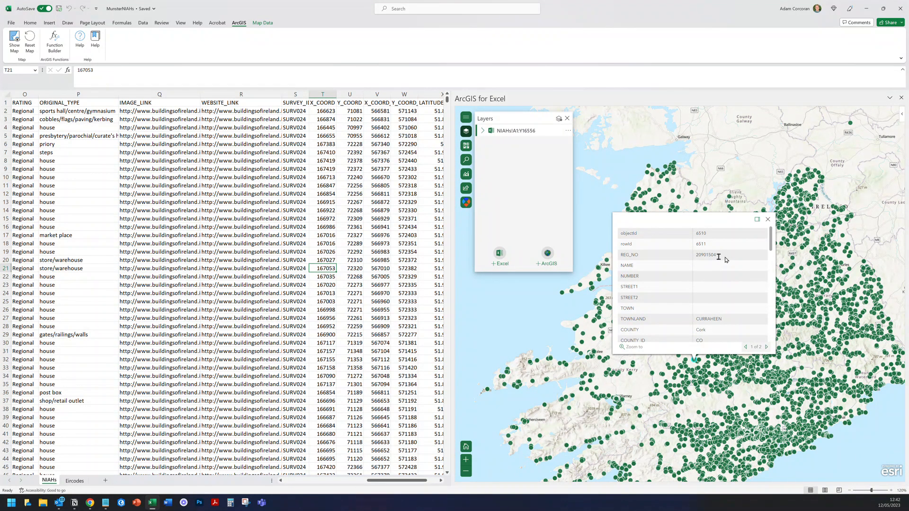
click(768, 220)
click(801, 268)
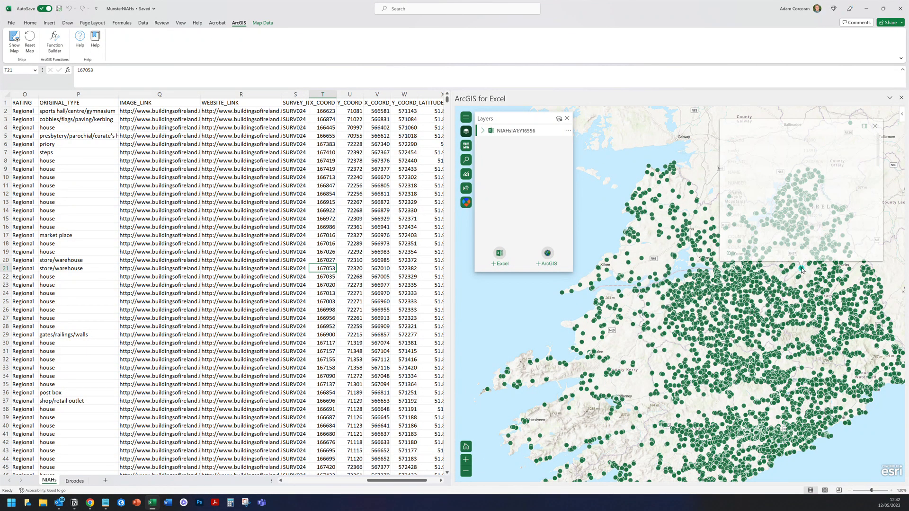
scroll(797, 198, down, 10)
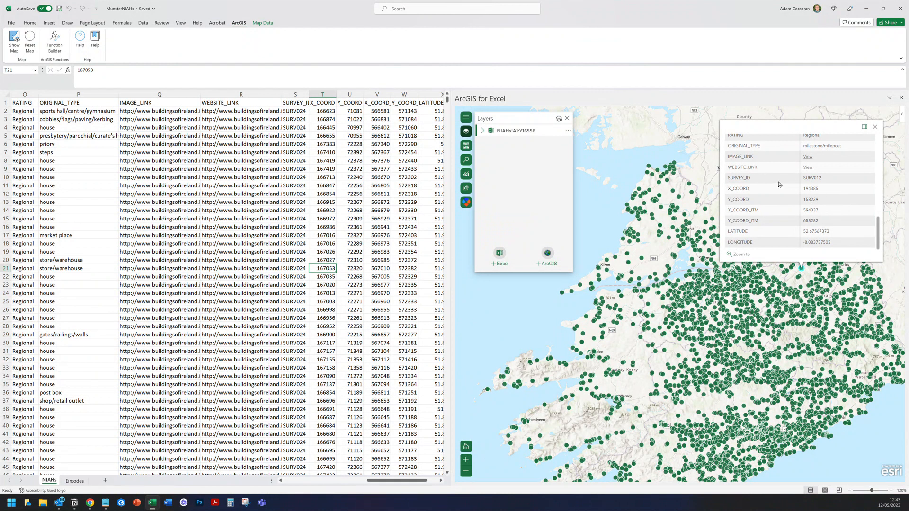
click(875, 127)
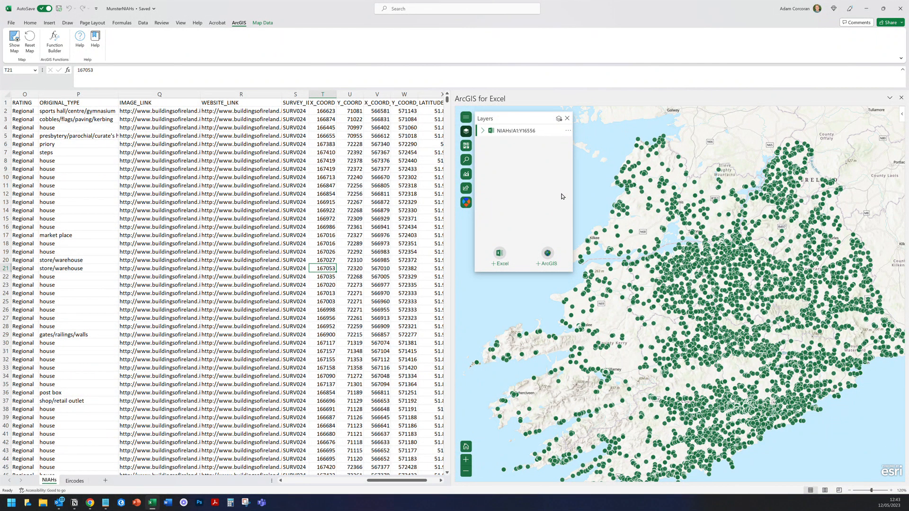
Select the RATING column in the NIAHs sheet and open the styling options of the map layer
drag(378, 481, 359, 482)
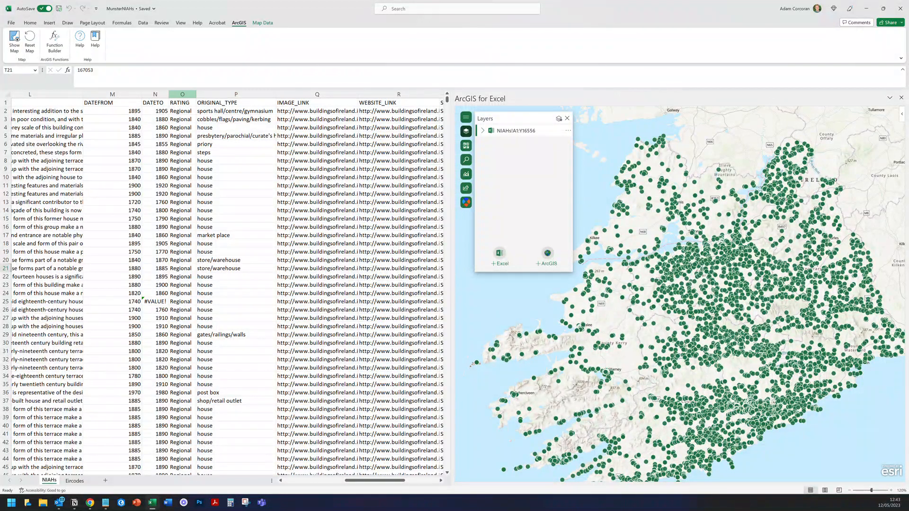
click(182, 94)
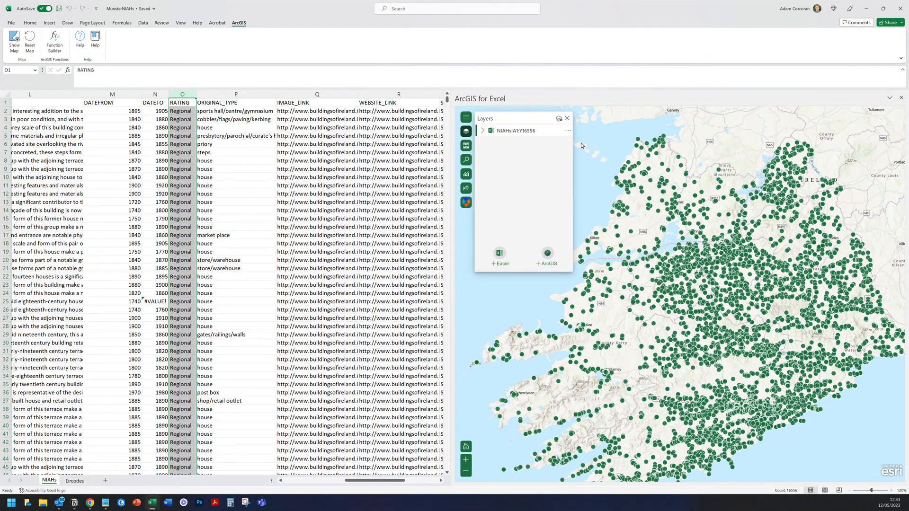
click(559, 119)
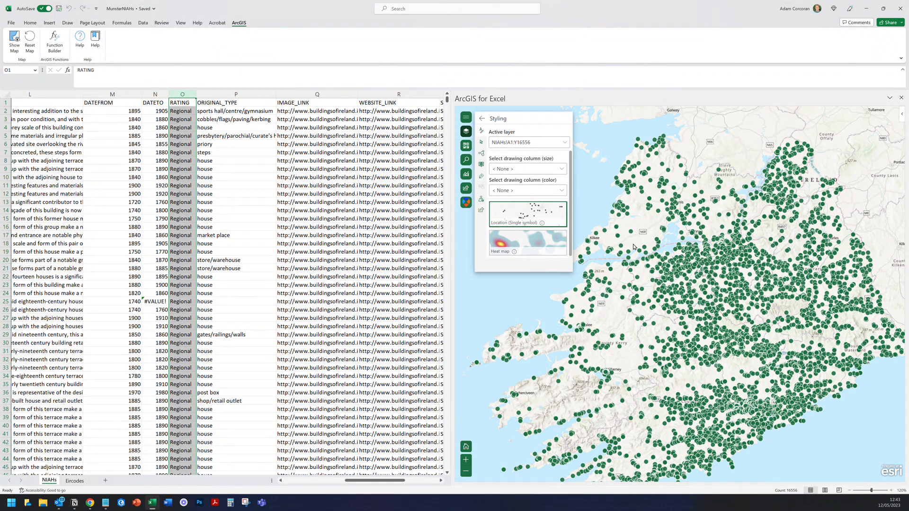
Color the NIAHs layer's points by the RATING column, keeping the size column at None
click(563, 169)
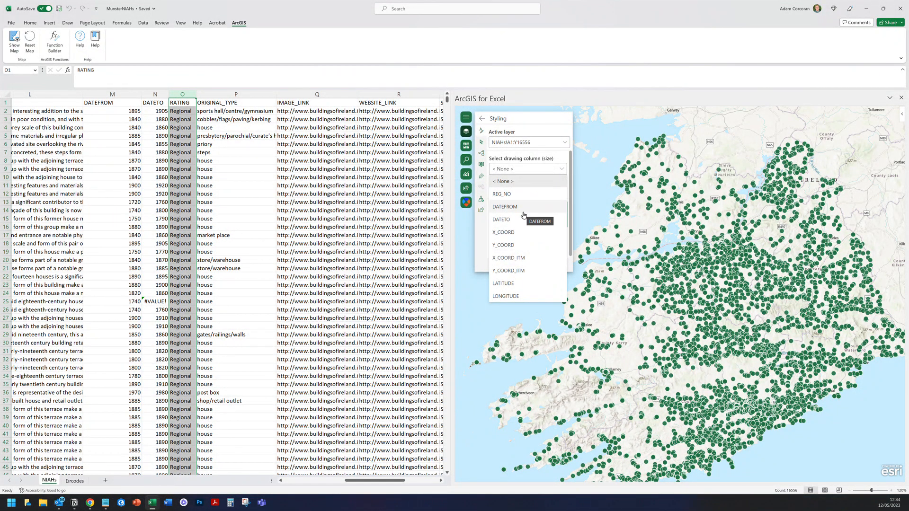
click(557, 170)
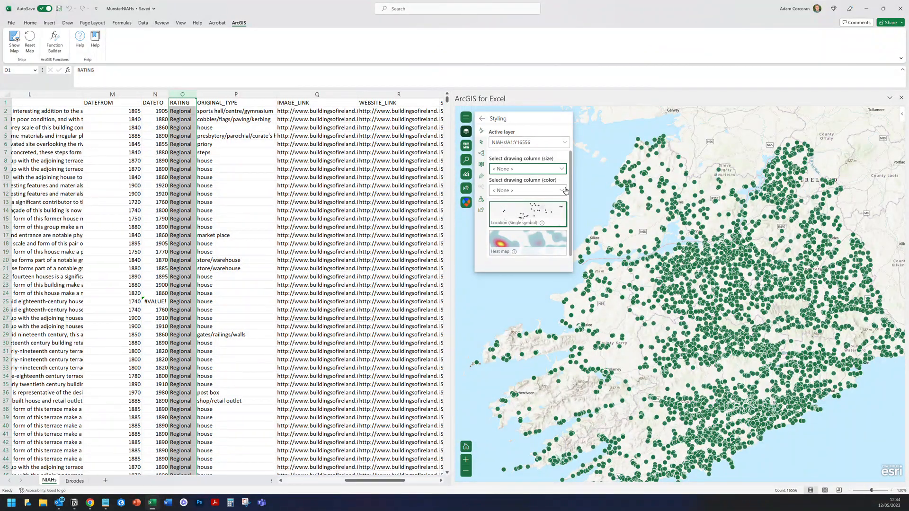
click(565, 191)
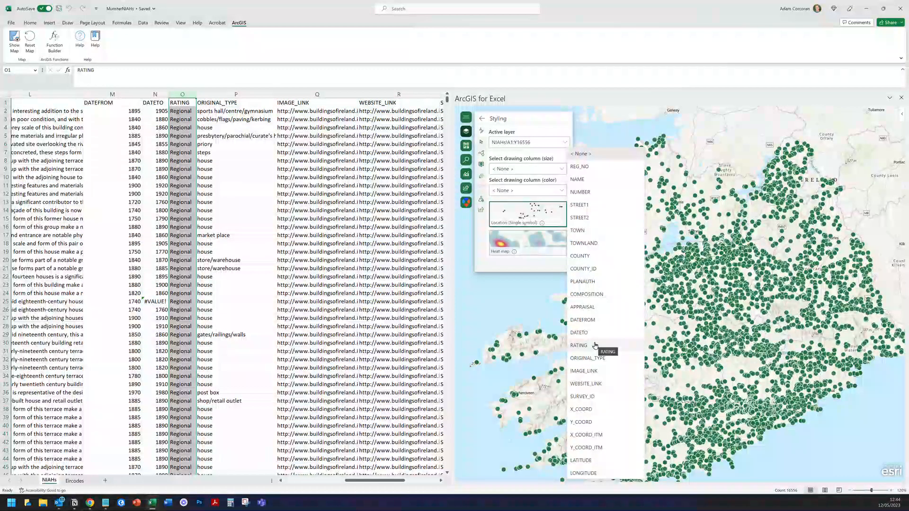
click(579, 345)
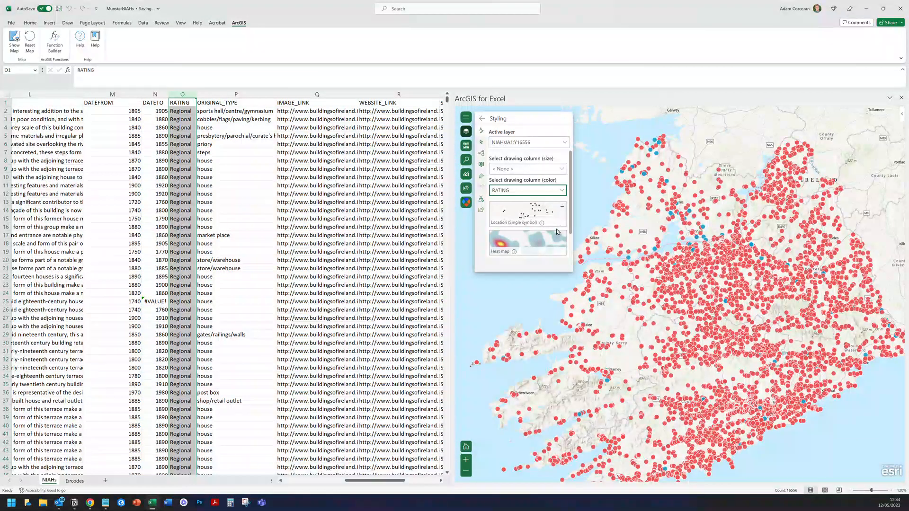
Change the NIAHs layer's drawing style to Heat map
scroll(556, 228, down, 1)
click(550, 216)
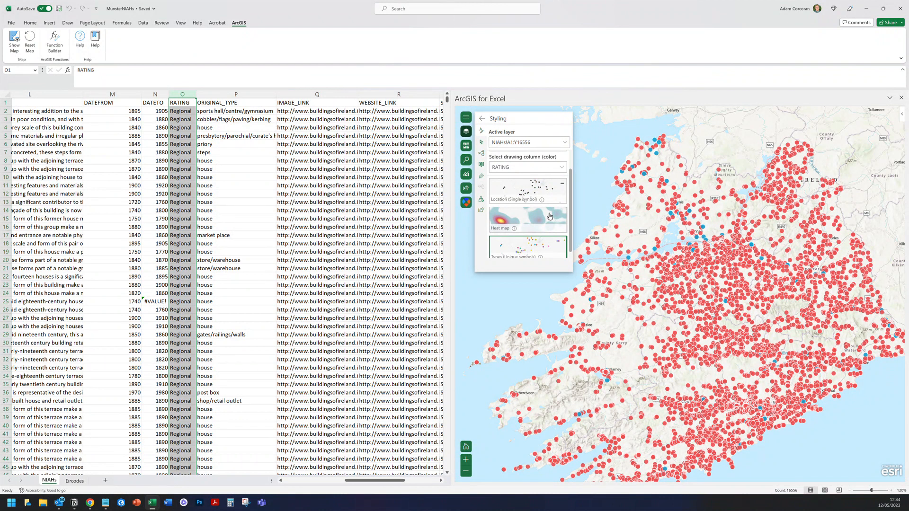
click(549, 216)
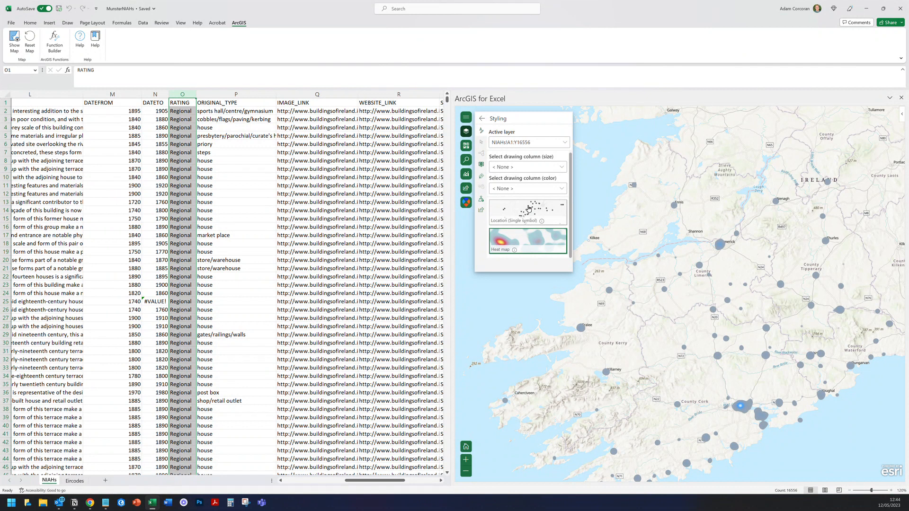
Color the NIAHs layer by the RATING column and open the style options for its Types (Unique symbols) style
click(534, 190)
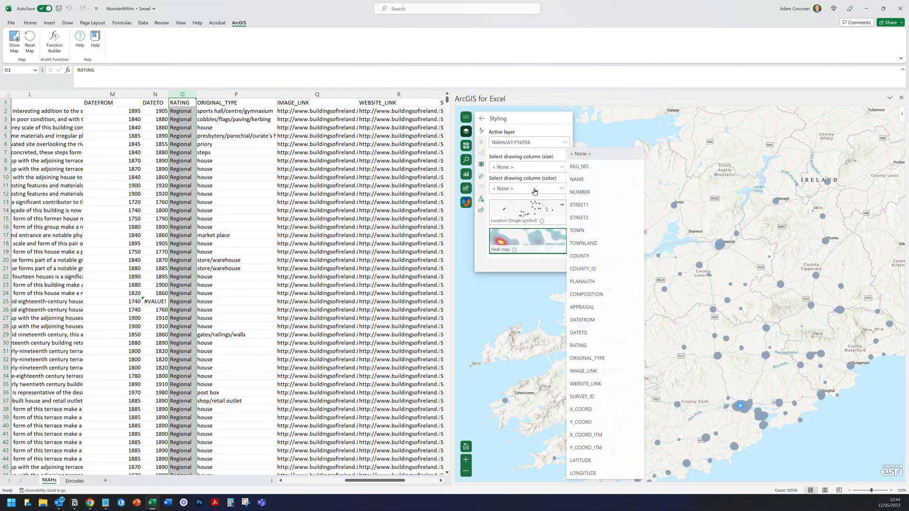
click(579, 345)
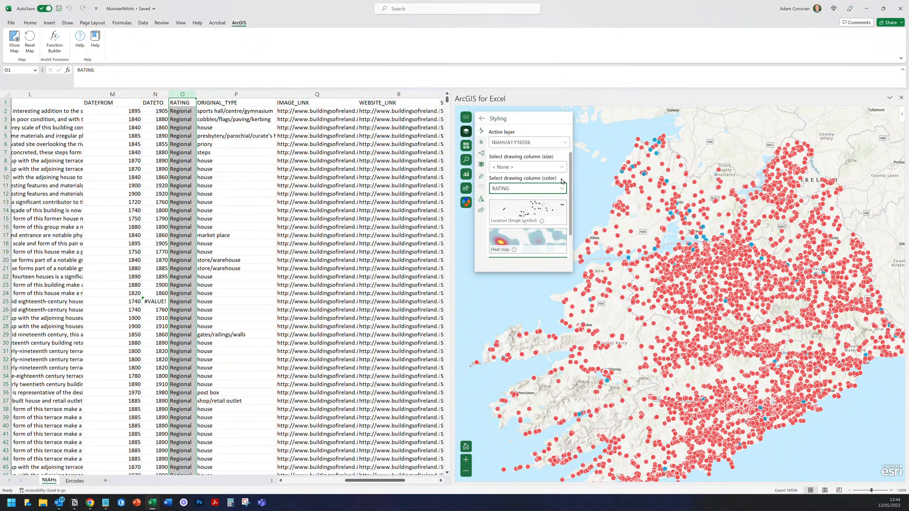
scroll(549, 239, down, 2)
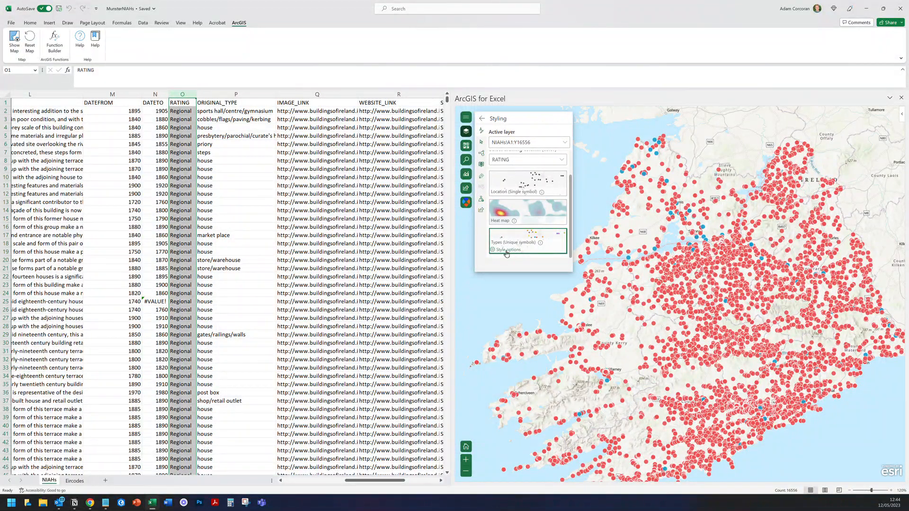
click(506, 251)
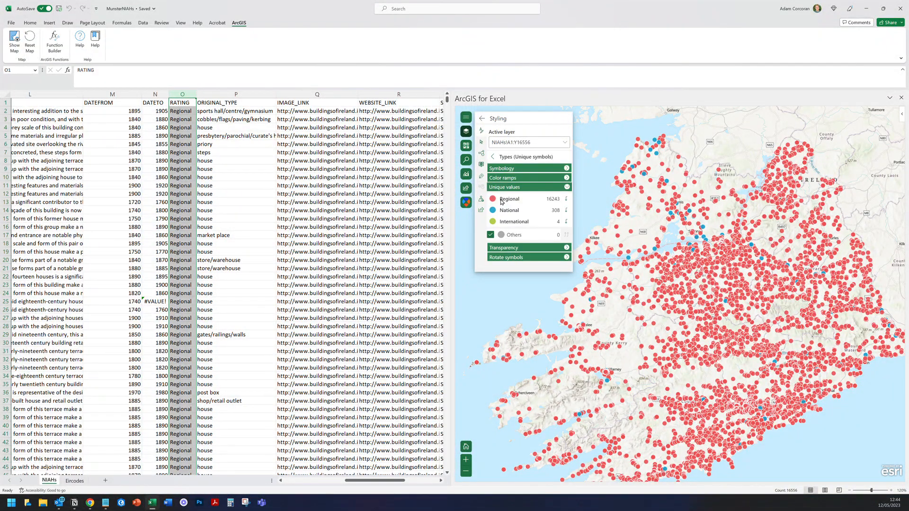
Try the square symbol for the layer's points, and switch the symbol shape to diamond
click(565, 168)
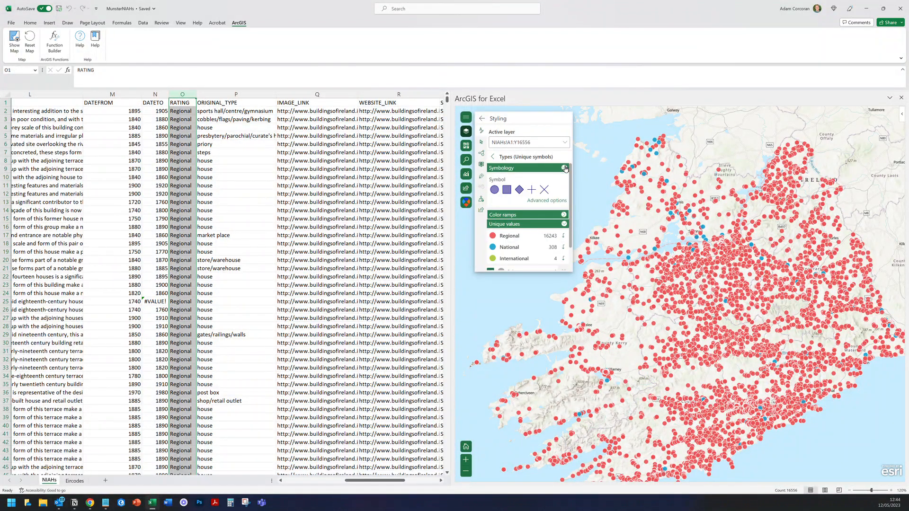
click(507, 190)
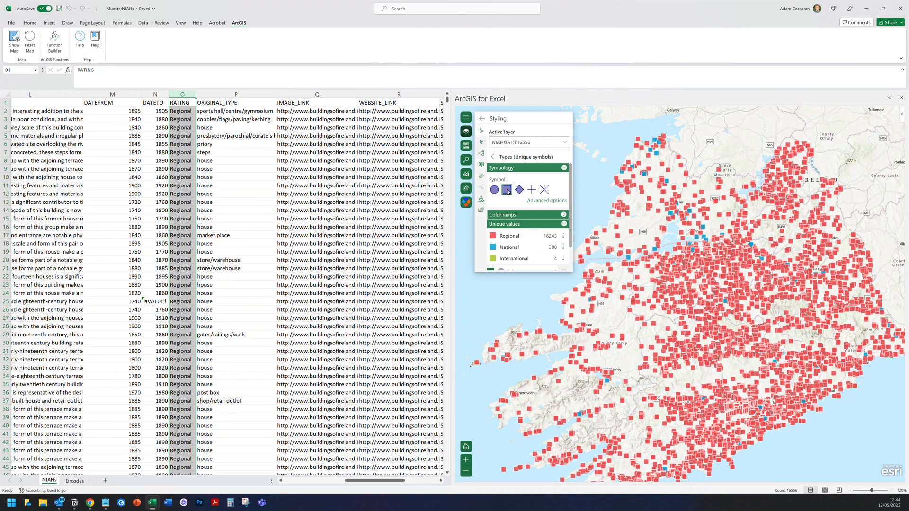
click(519, 190)
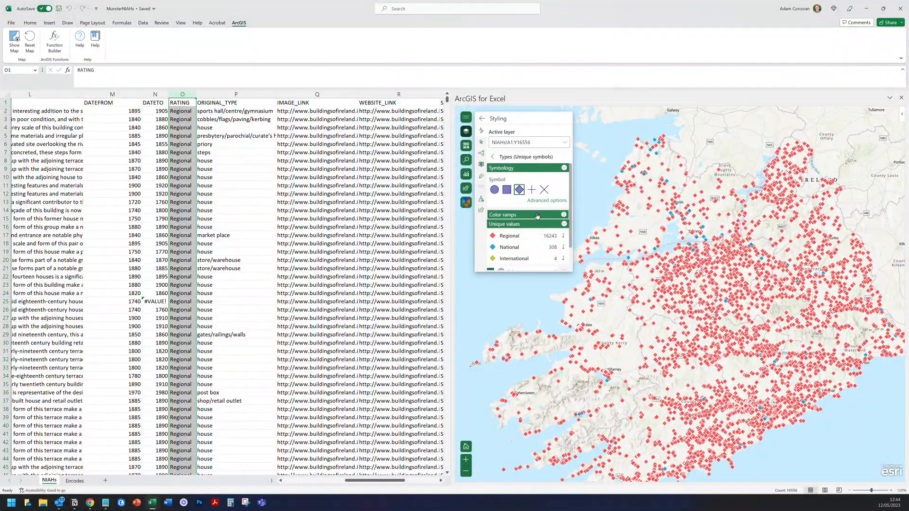
Apply the Flower Field color ramp to the rating categories and close the color ramp choices
click(551, 215)
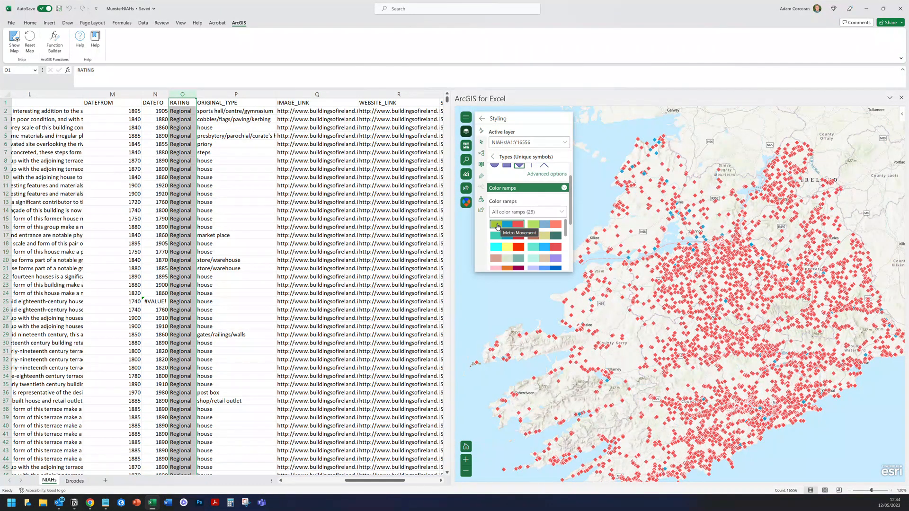
scroll(538, 242, down, 1)
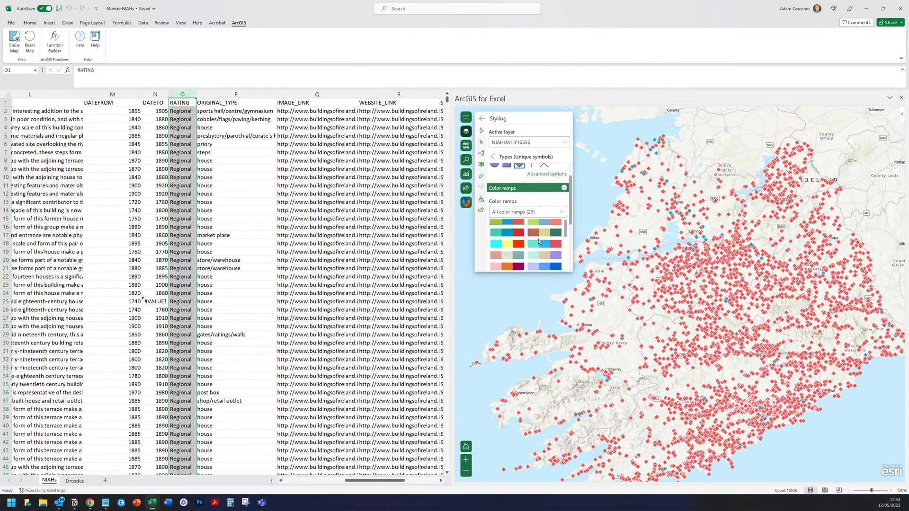
scroll(540, 248, down, 3)
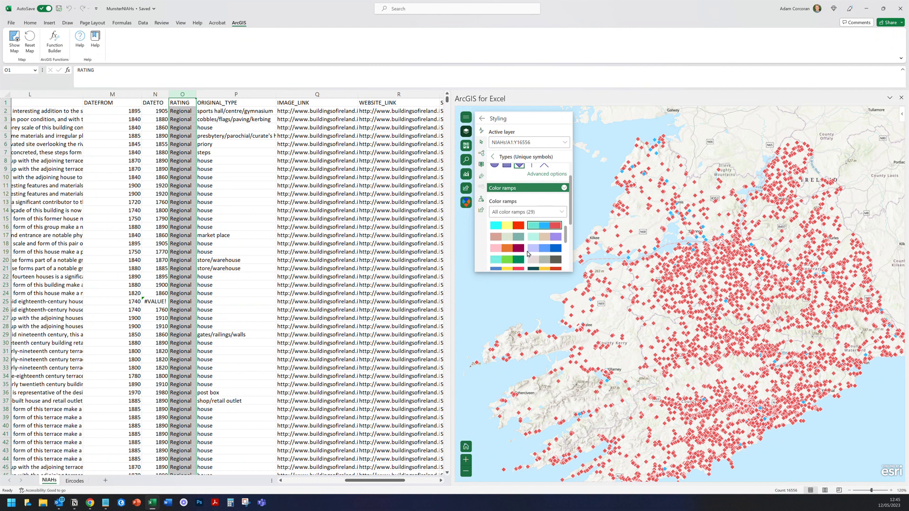
scroll(535, 250, down, 4)
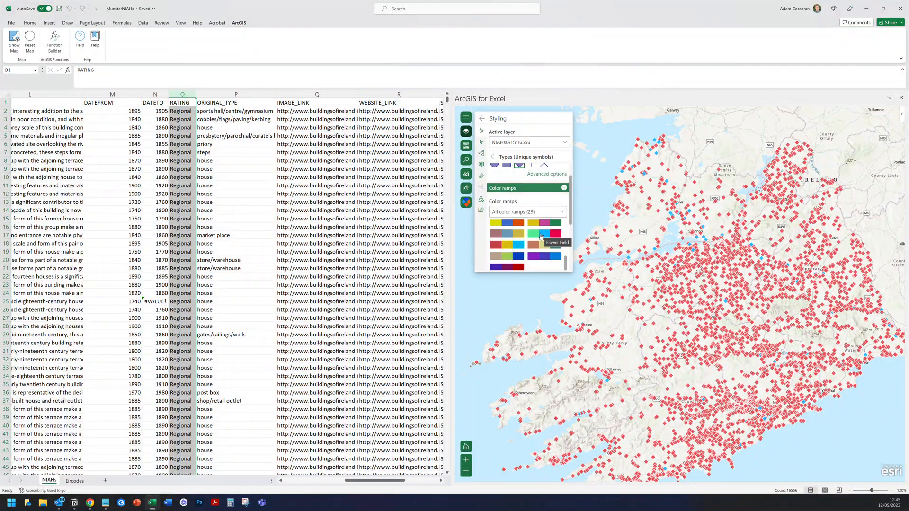
click(541, 235)
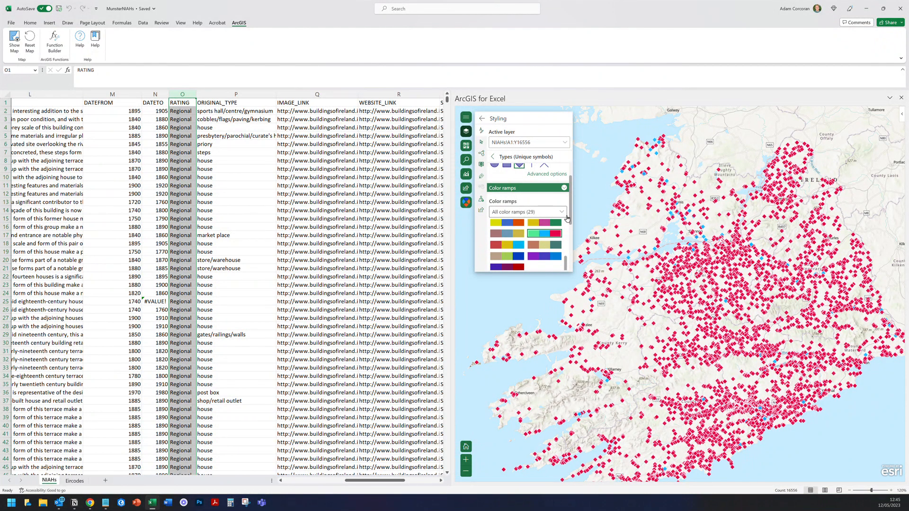
click(564, 188)
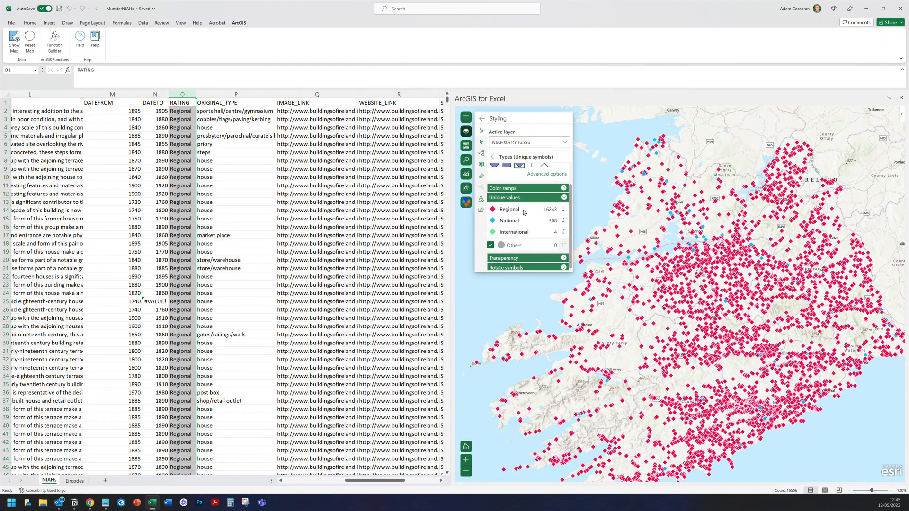
Set the National symbol's size to 16, browsing the Firefly and Points of Interest symbol sets without picking one
click(493, 222)
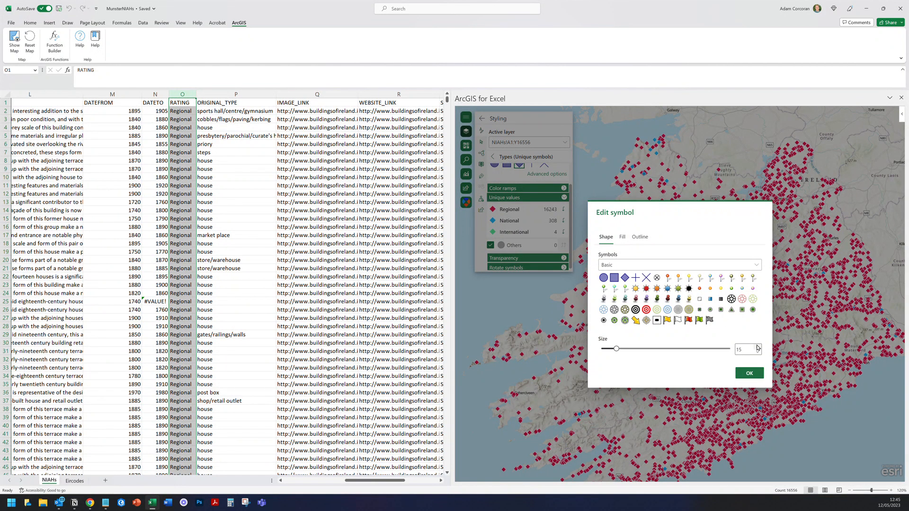
click(635, 264)
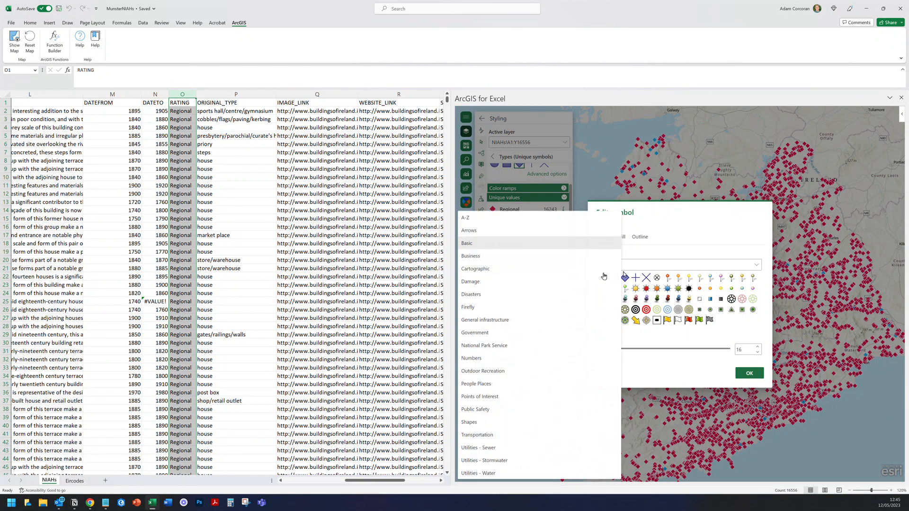
click(526, 308)
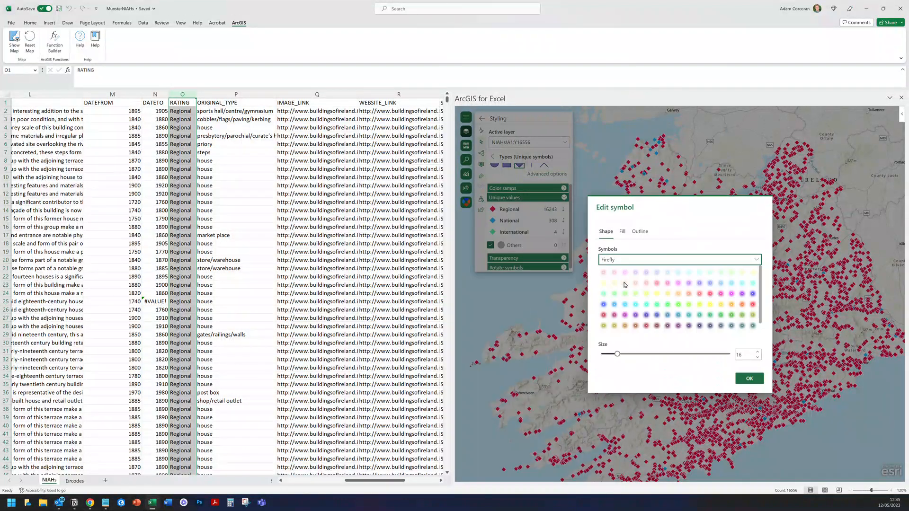
click(660, 263)
click(485, 401)
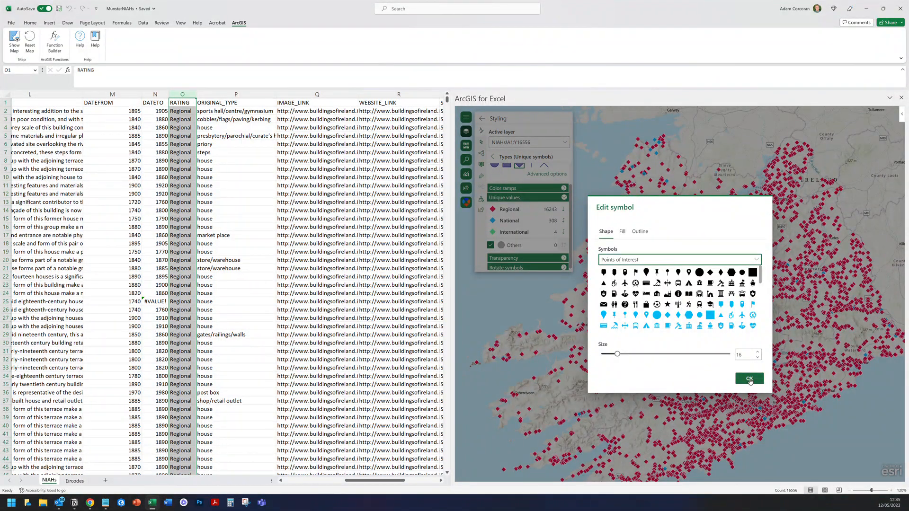
click(750, 379)
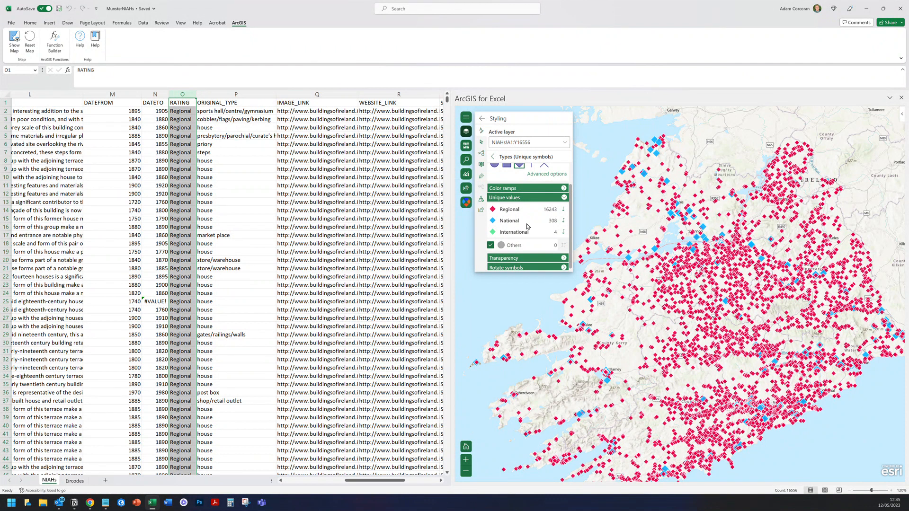
Set the International symbol's size to 18
click(492, 232)
click(757, 347)
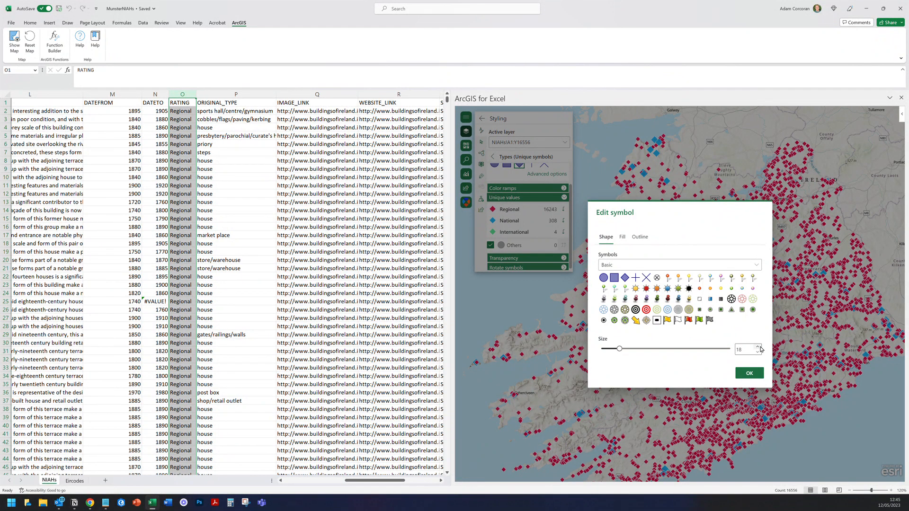
click(748, 373)
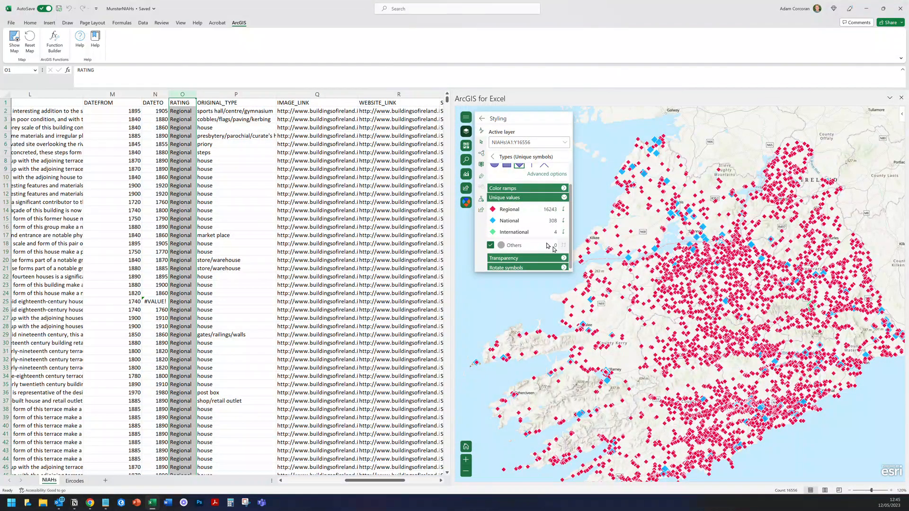
Enable transparency for the layer's symbols and turn it off again
scroll(544, 246, down, 1)
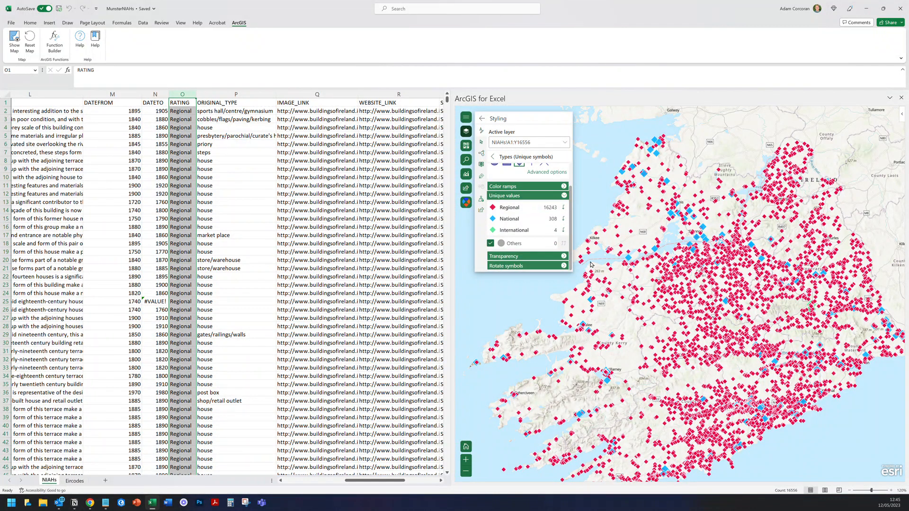
click(563, 257)
scroll(555, 248, down, 1)
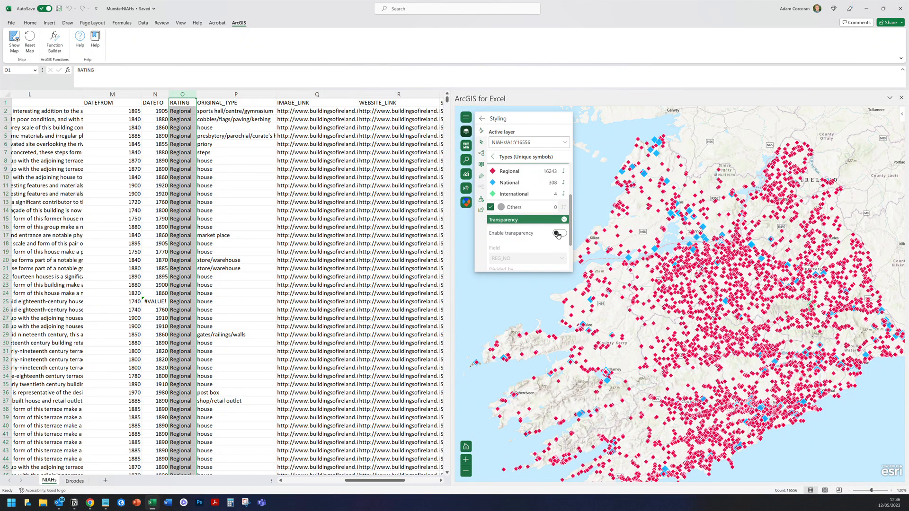
click(560, 234)
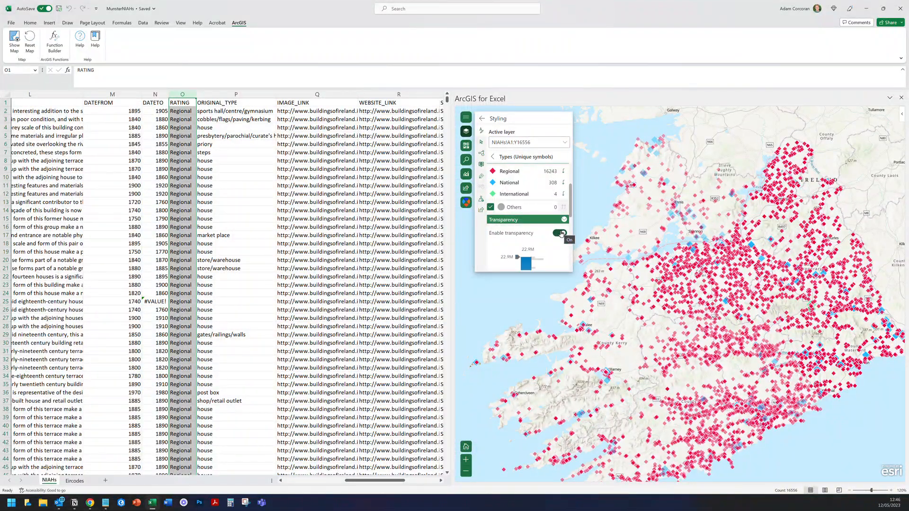
click(560, 233)
scroll(557, 239, down, 1)
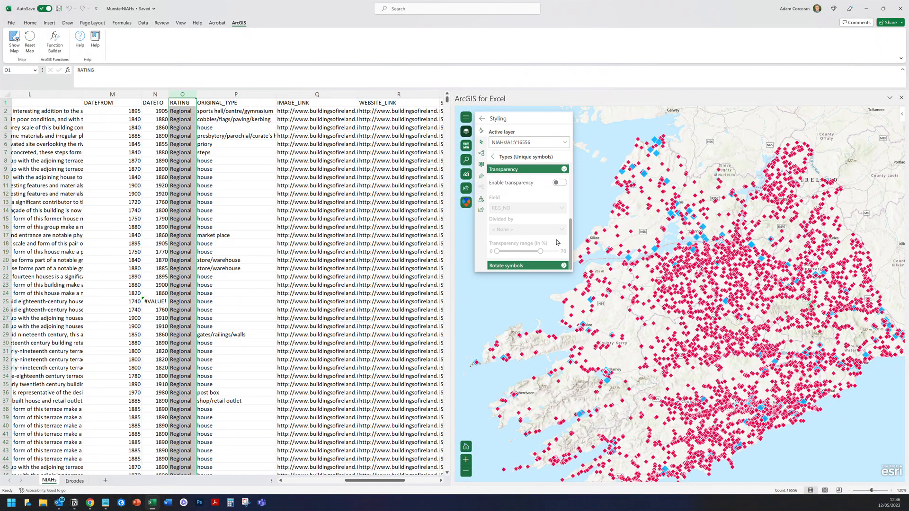
Examine the options for rotating the layer's symbols
click(562, 266)
scroll(557, 254, down, 1)
scroll(557, 254, down, 1)
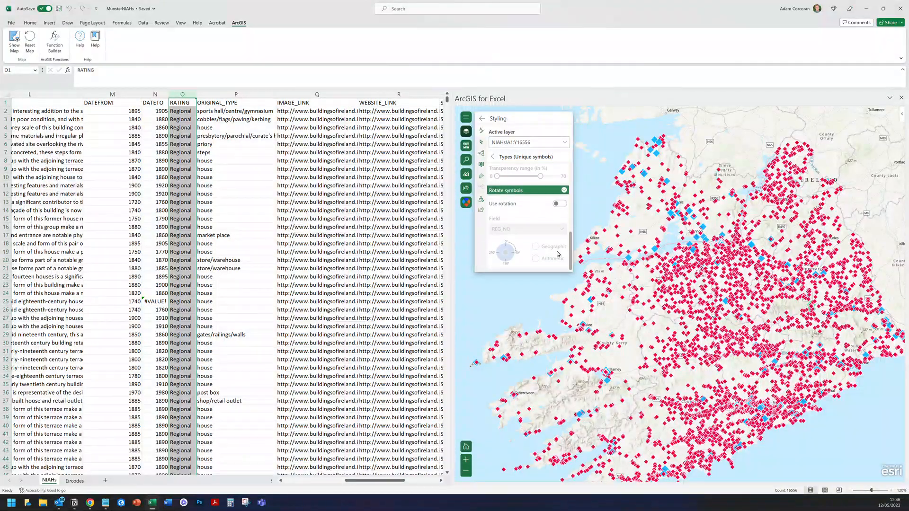
Return to the layer list, expand the NIAHs layer's legend and highlight only the International category
click(482, 119)
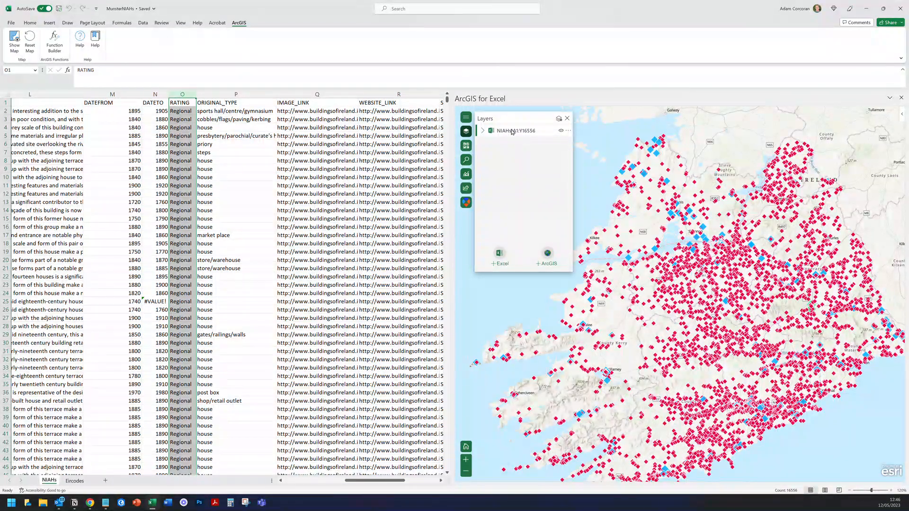
click(483, 131)
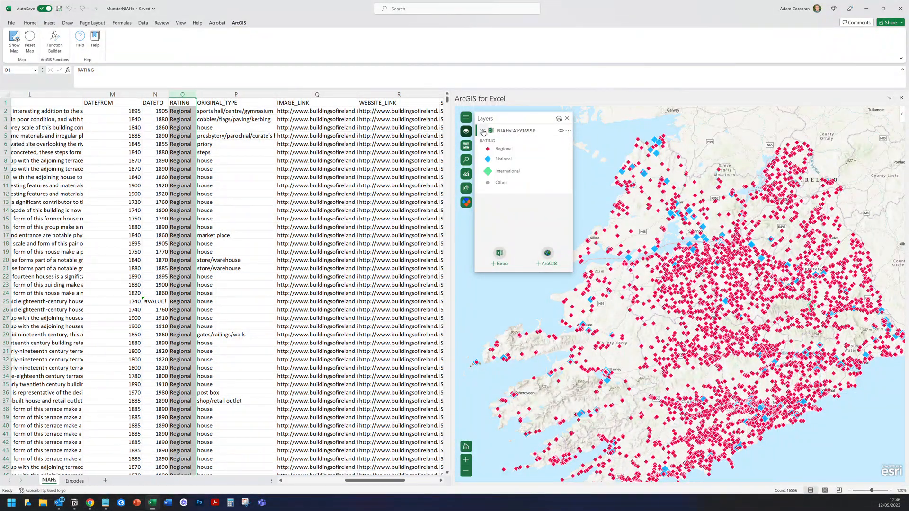
click(507, 171)
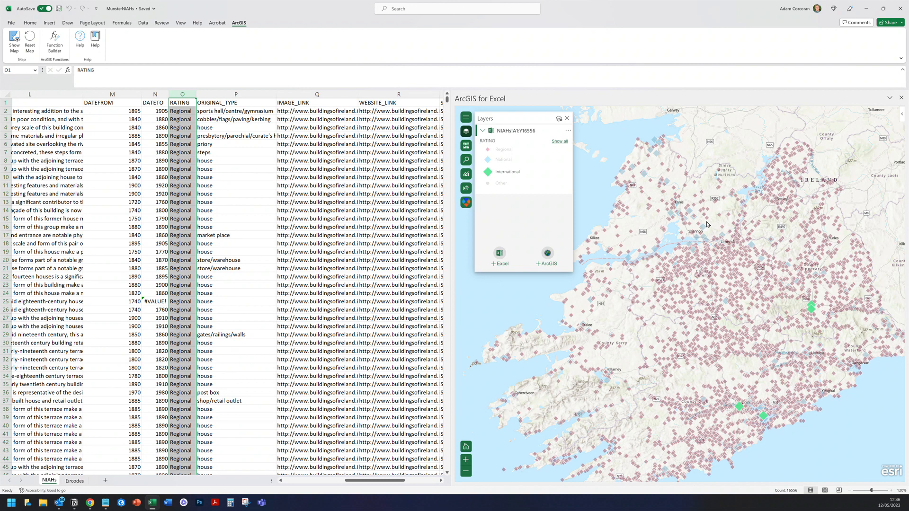
Switch the legend highlight from International to National so only the National points stand out
click(496, 161)
click(501, 172)
drag(665, 405, 667, 351)
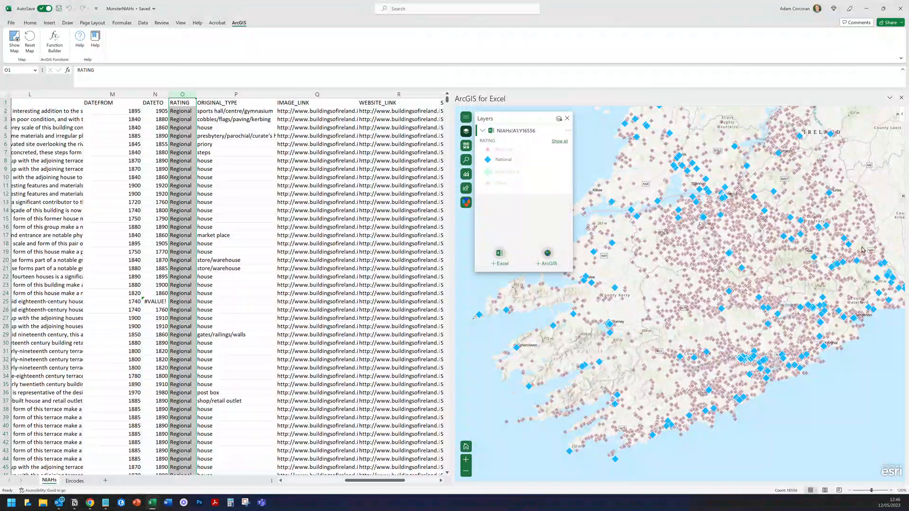
Highlight the Regional category alone, and switch the highlight to both National and International
click(507, 161)
click(507, 161)
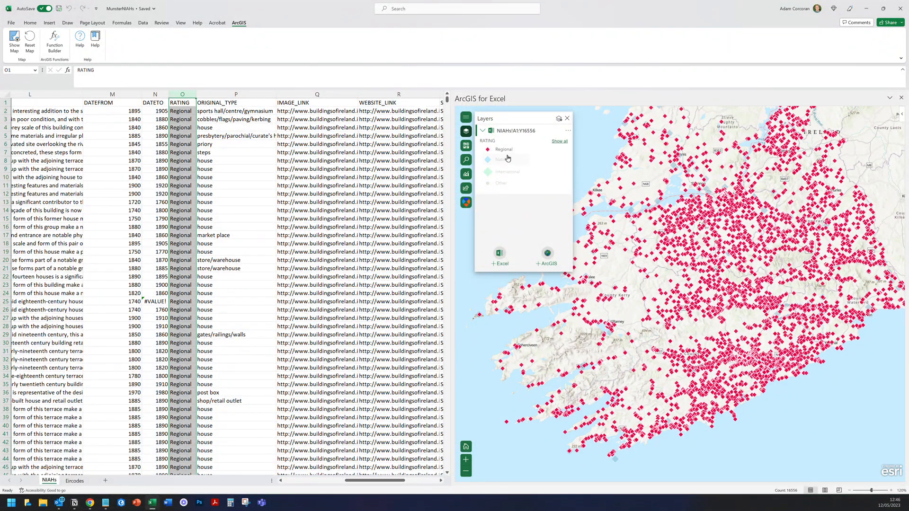
click(506, 173)
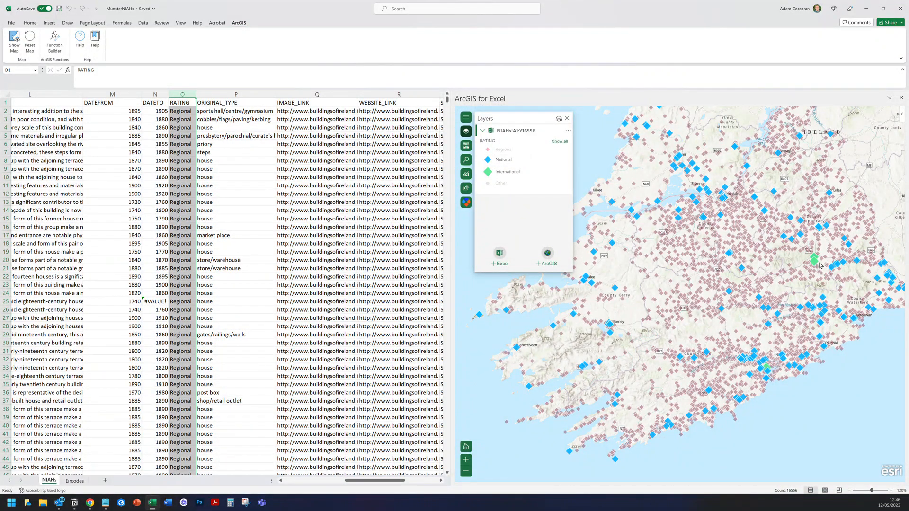
Open the details of the International point near Fearnagark and read its building description and appraisal
scroll(820, 261, up, 5)
scroll(805, 256, up, 4)
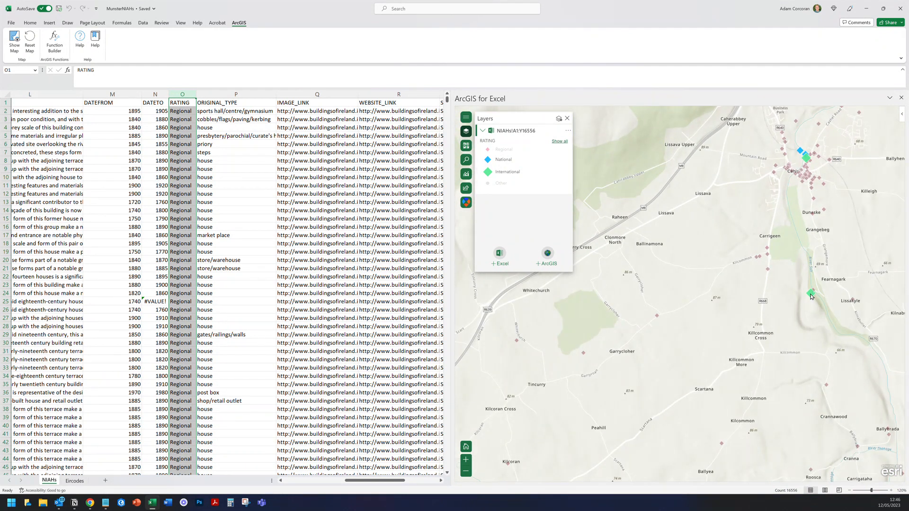
click(810, 295)
scroll(815, 240, down, 10)
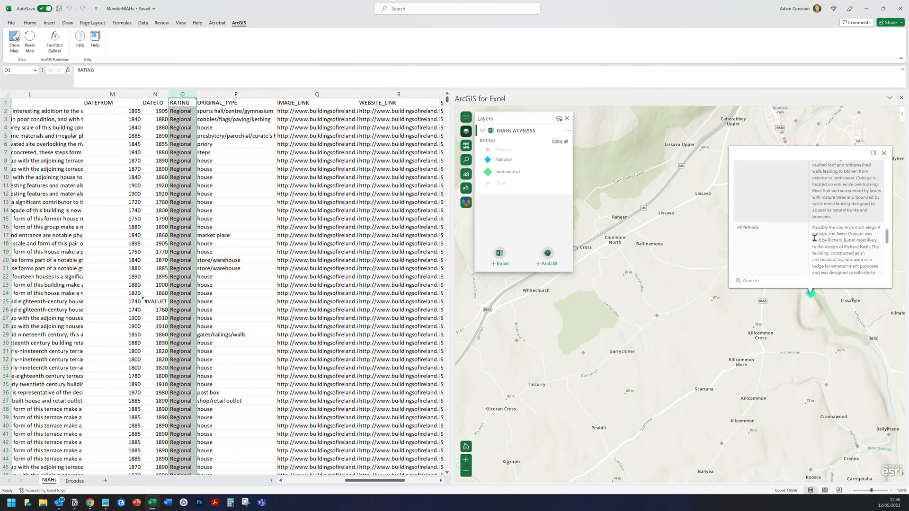
View the image linked in the point's IMAGE_LINK field in the browser and return to the Excel workbook
scroll(814, 238, down, 8)
scroll(824, 250, down, 2)
click(817, 183)
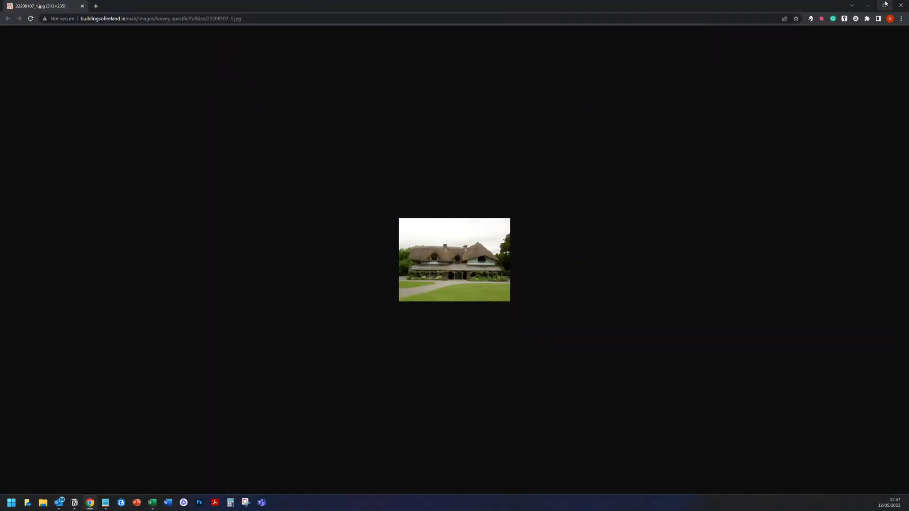
click(868, 5)
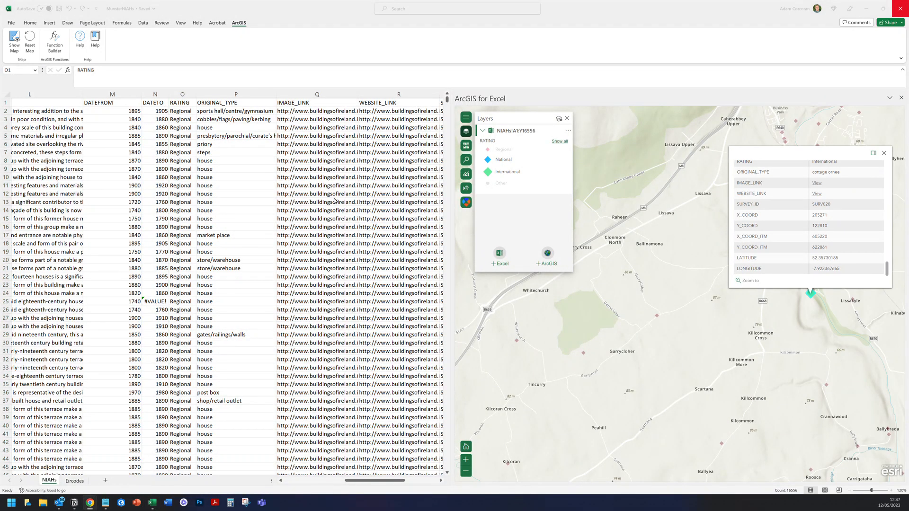
View the page linked in the point's WEBSITE_LINK field, look through its photos, read its description and appraisal, and return to the workbook
drag(1, 118, 410, 1)
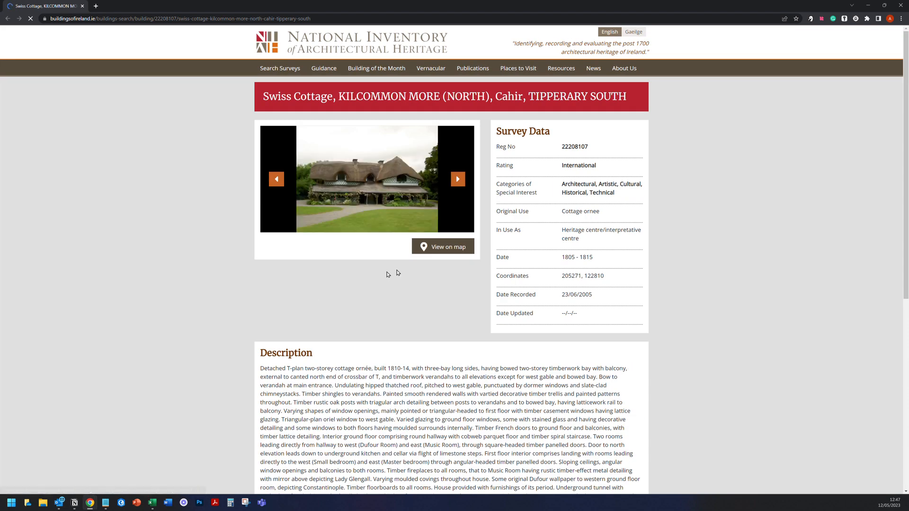
click(458, 183)
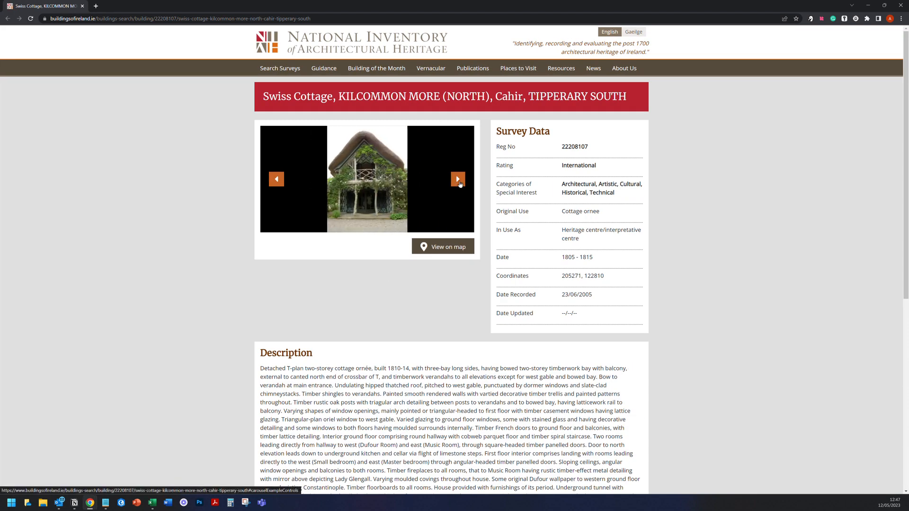
click(459, 182)
click(459, 183)
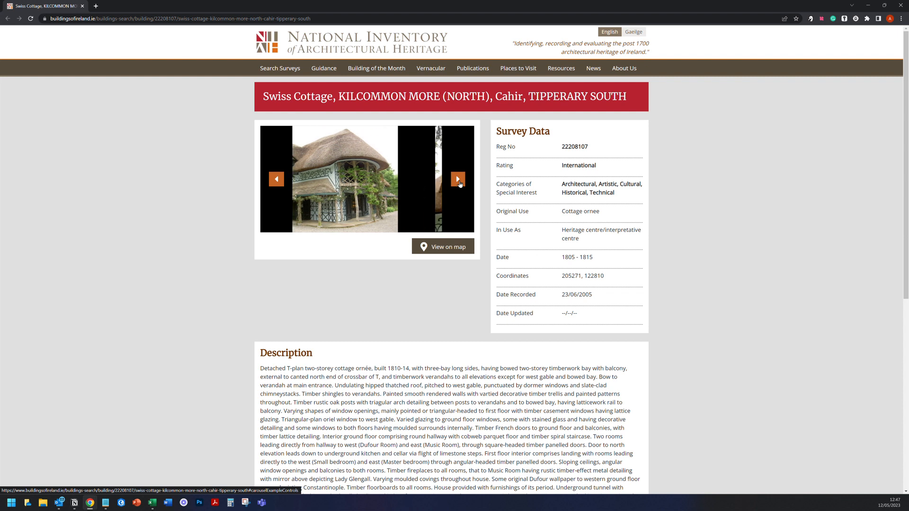
scroll(396, 327, down, 5)
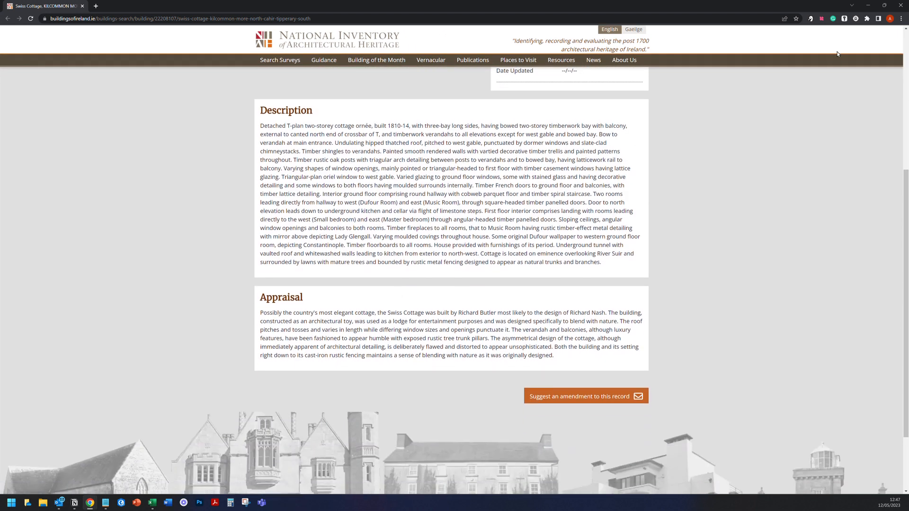
click(868, 5)
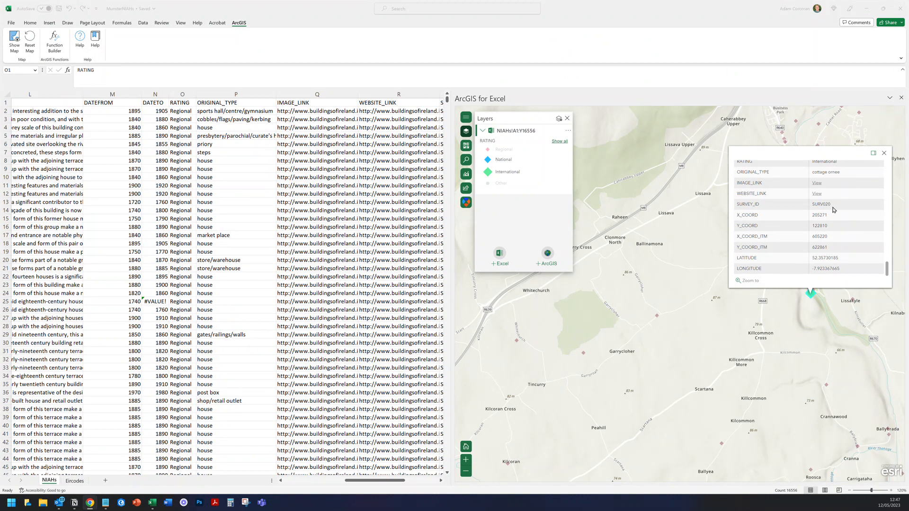
Close the building point's details and remove International and National from the legend highlight
scroll(836, 203, up, 5)
click(883, 154)
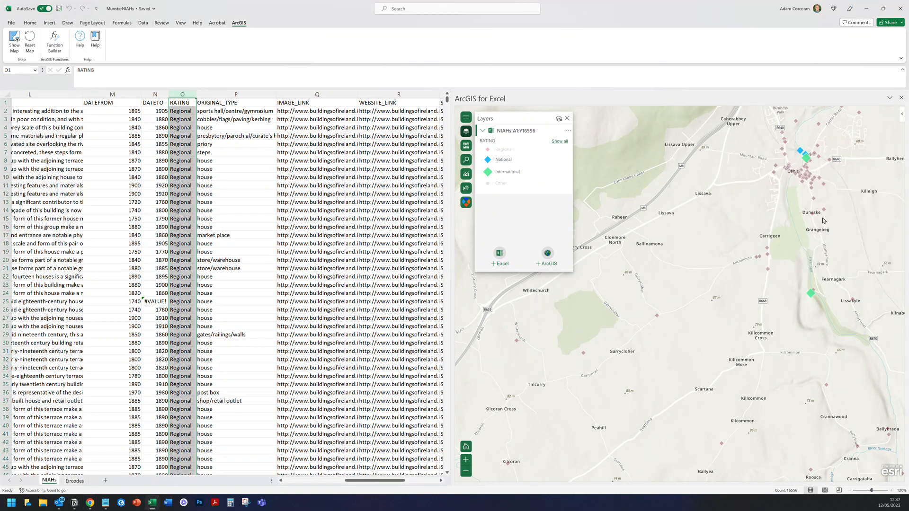
click(514, 171)
click(510, 161)
Try the Imagery with Labels and Dark Gray Canvas basemaps, and set the map's basemap to OpenStreetMap
click(467, 146)
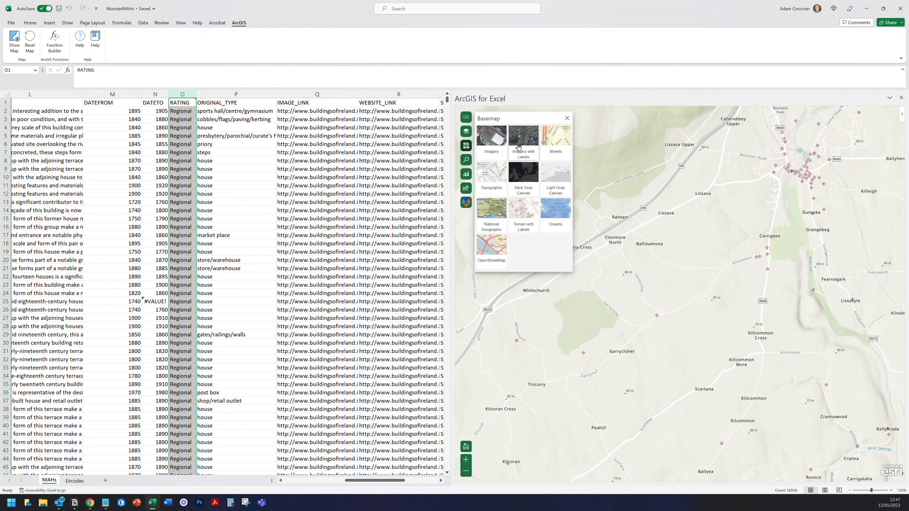
click(523, 140)
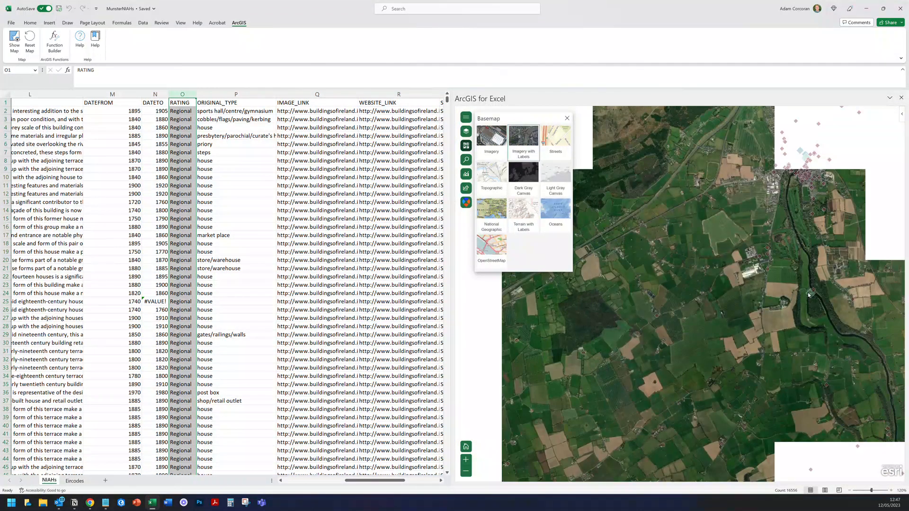
scroll(819, 297, up, 4)
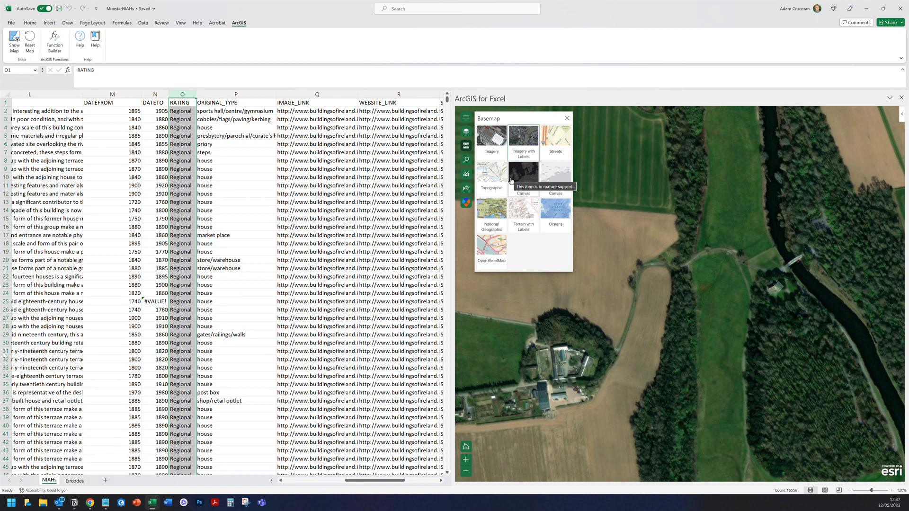
click(534, 178)
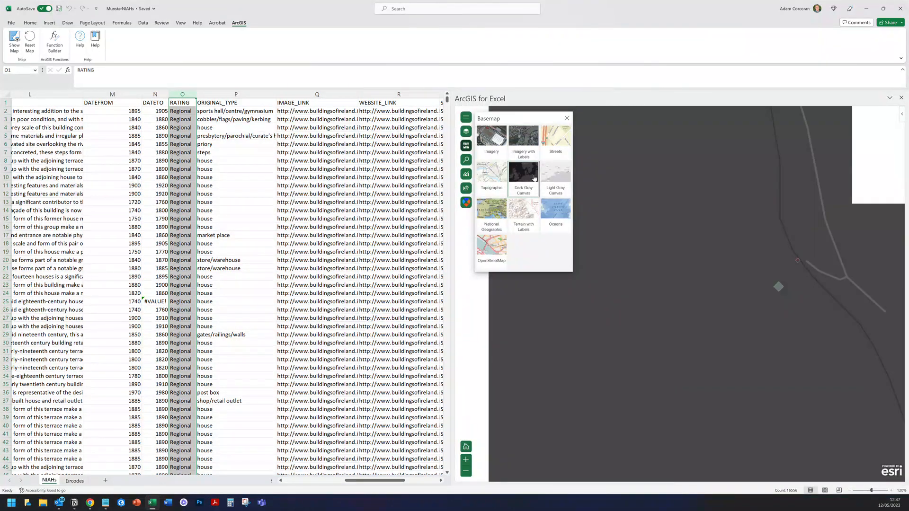
click(497, 239)
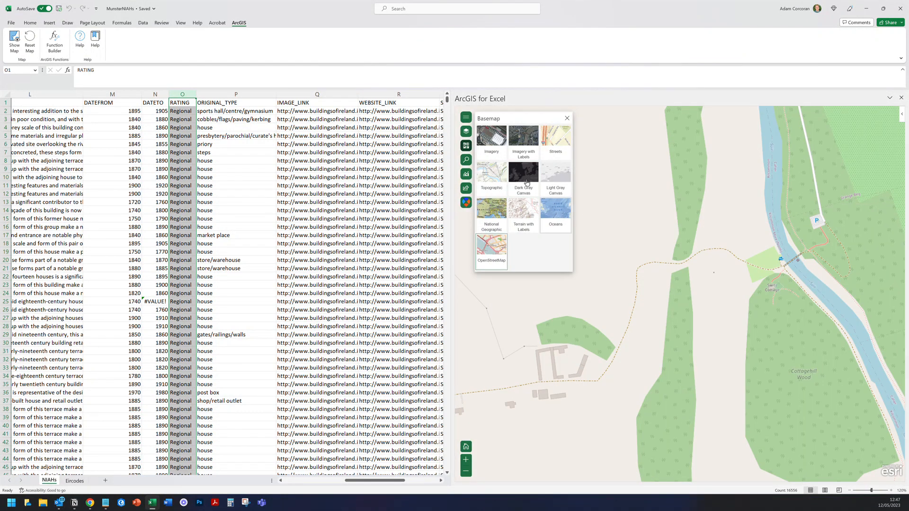
Search the map for "cork city", go to the Cork city, Cork, Munster match, and dismiss the search result details
click(466, 160)
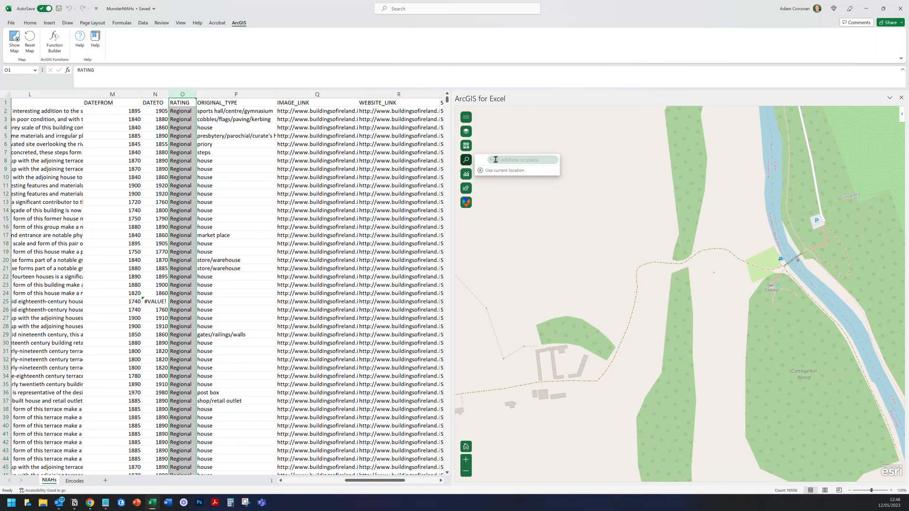
text(co)
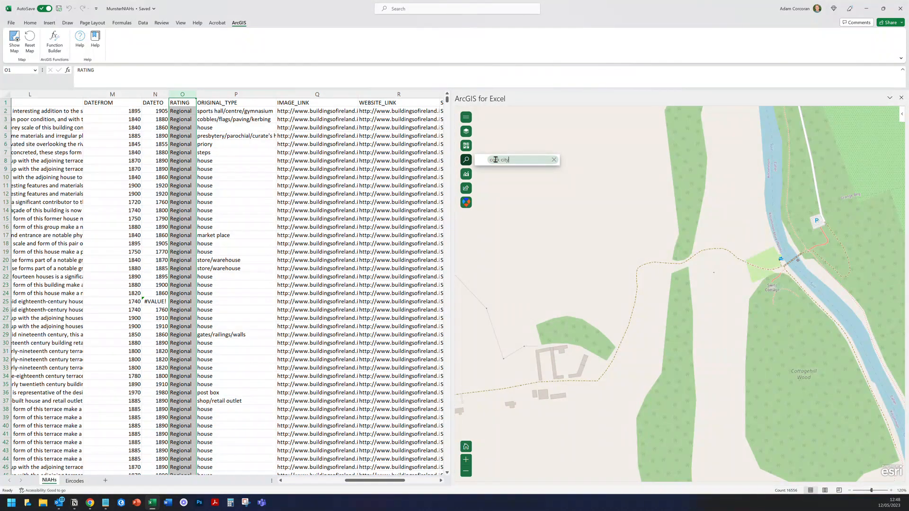
text(rk city)
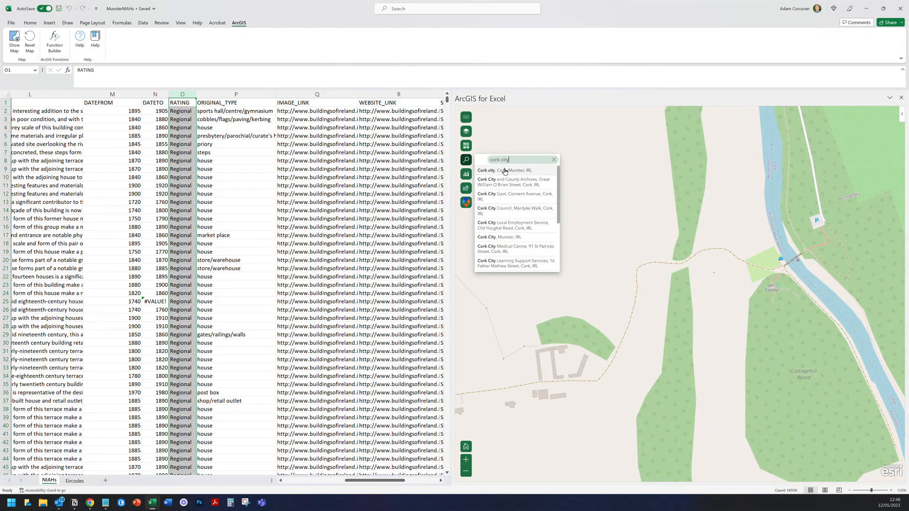
click(505, 172)
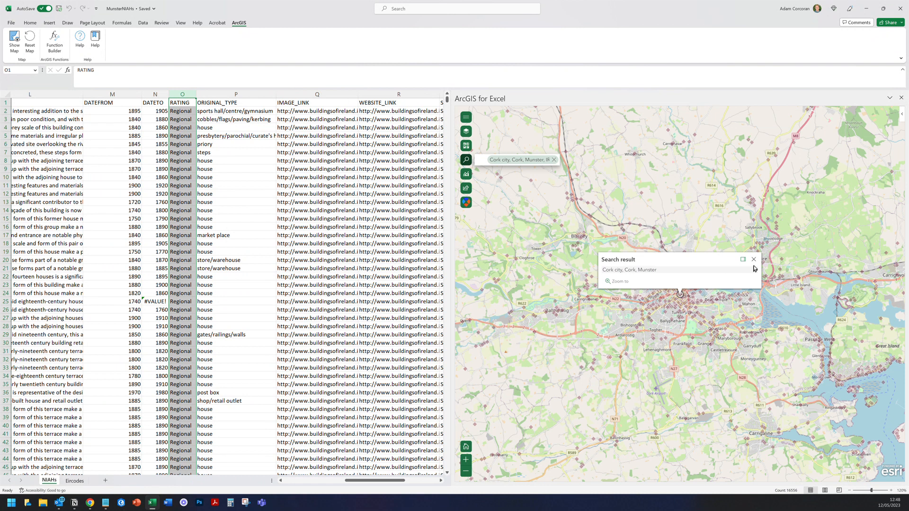
click(747, 268)
scroll(672, 298, up, 3)
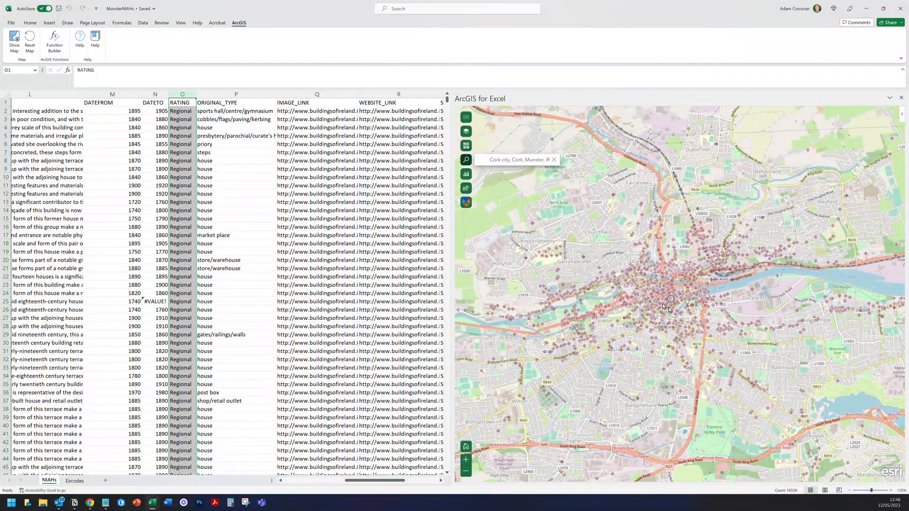
scroll(678, 304, up, 3)
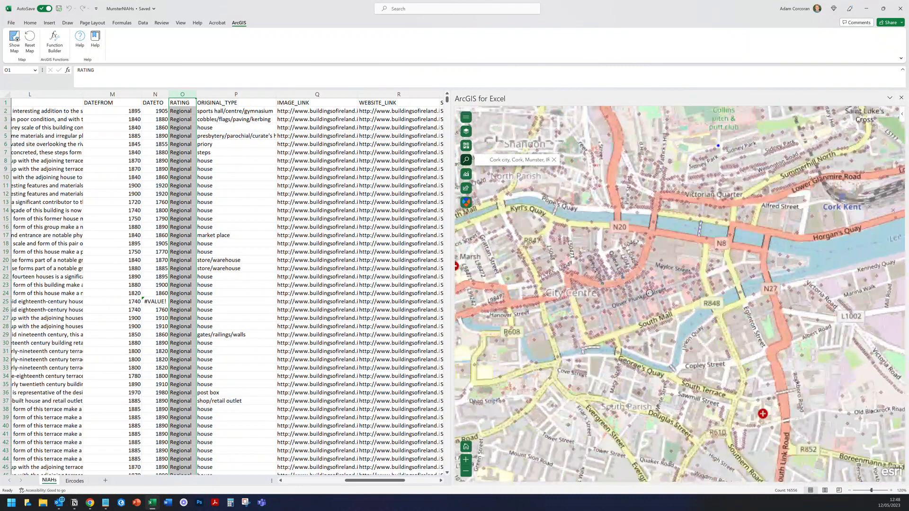
click(466, 132)
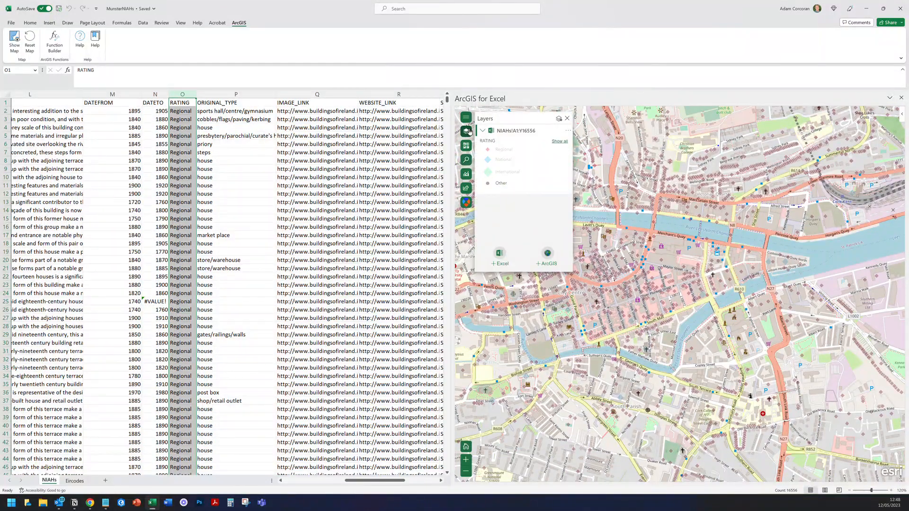
click(467, 132)
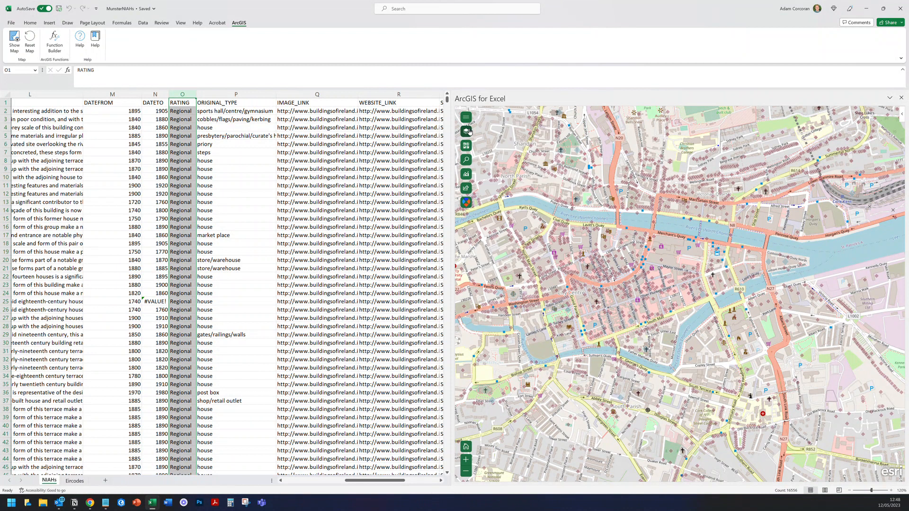
Measure the distance along Merchant's Quay in central Cork and set the distance unit to Metric
click(467, 175)
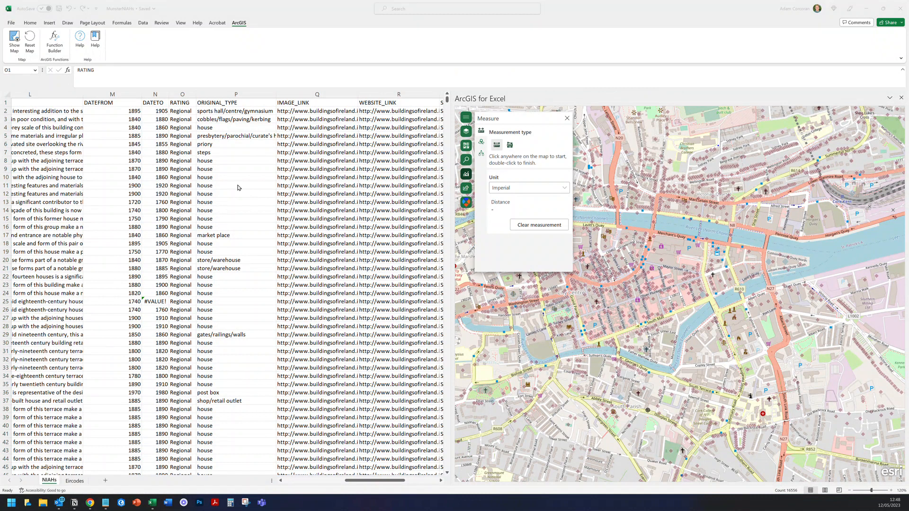
click(465, 174)
click(466, 174)
click(466, 174)
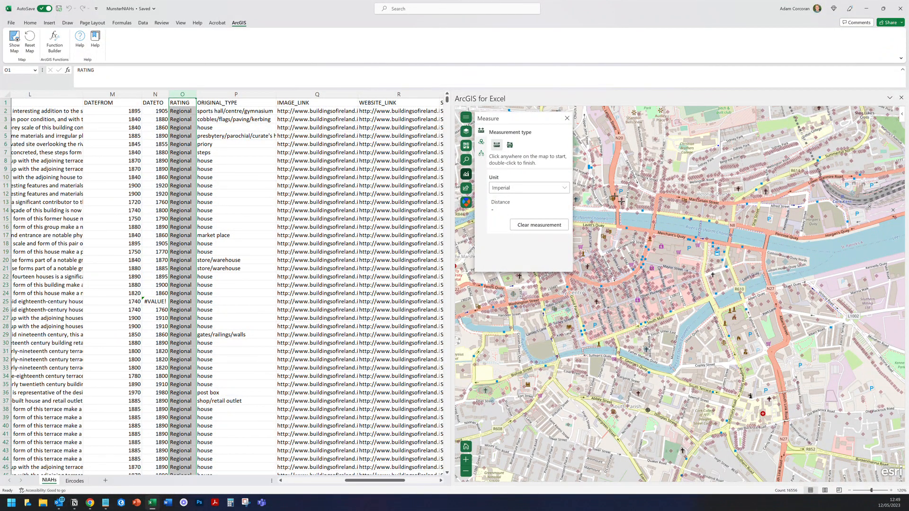
click(617, 230)
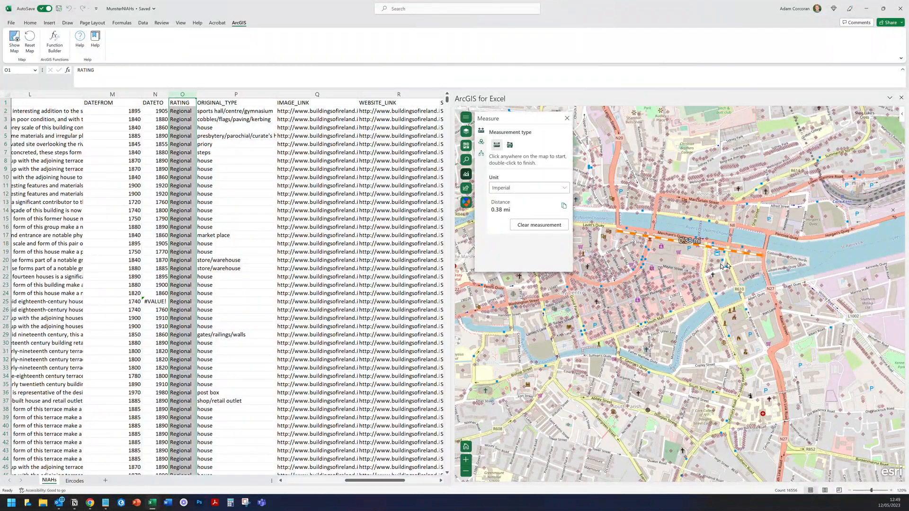
click(562, 188)
click(532, 200)
click(563, 188)
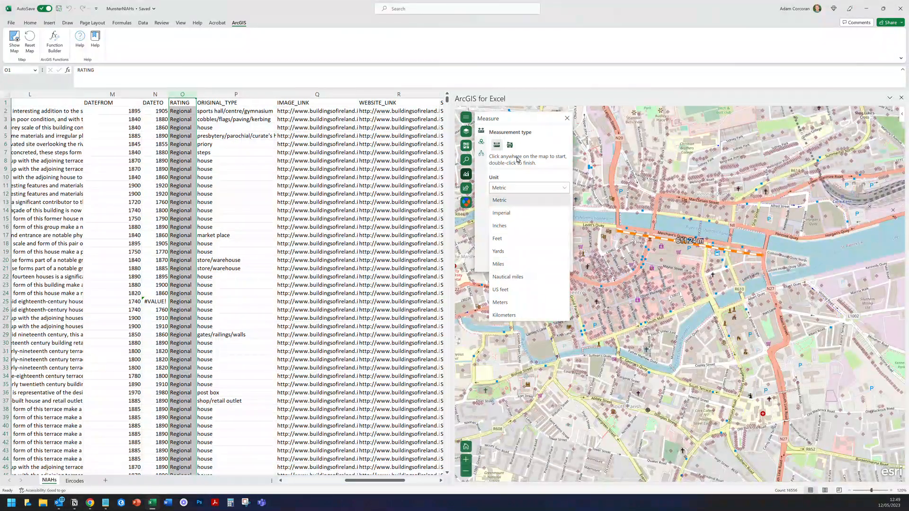
Measure the area of the Cork city centre block between the two river channels, set its unit to Metric, and copy the measurement
click(510, 144)
click(614, 231)
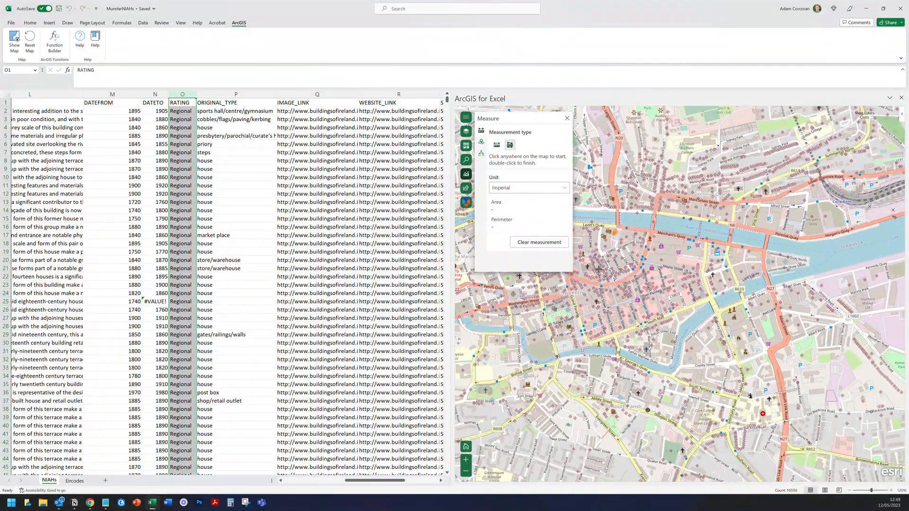
click(592, 318)
double_click(642, 333)
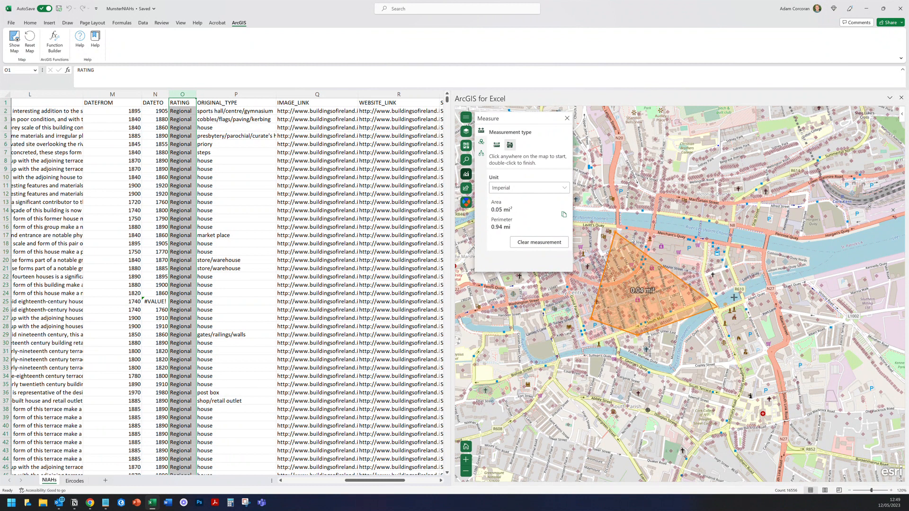
drag(794, 264, 810, 262)
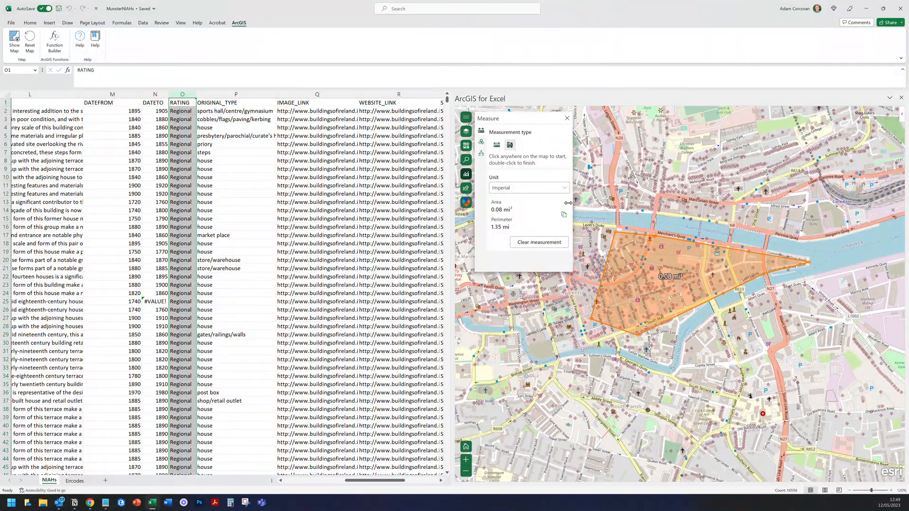
click(540, 189)
click(538, 201)
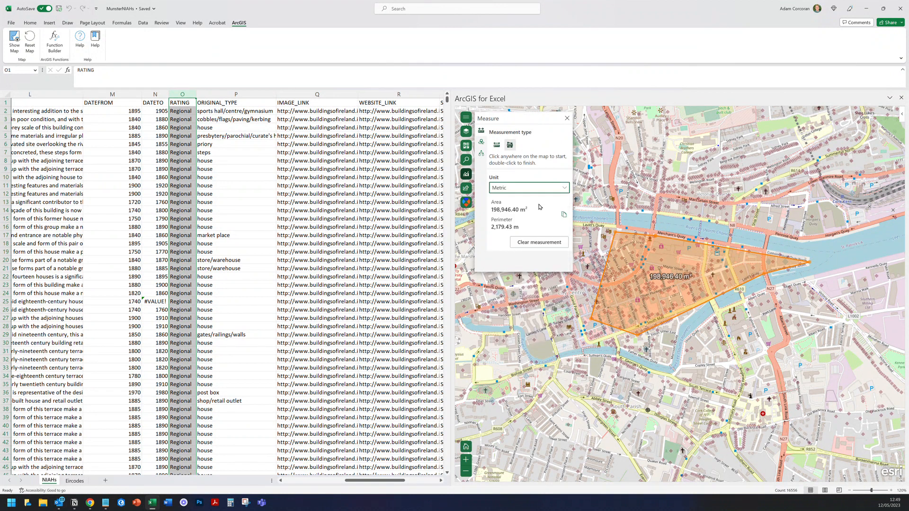
click(563, 216)
Try to create a buffer/drive-time area using the NIAHs!A1:Y16556 layer as the input
click(481, 142)
click(525, 142)
click(523, 168)
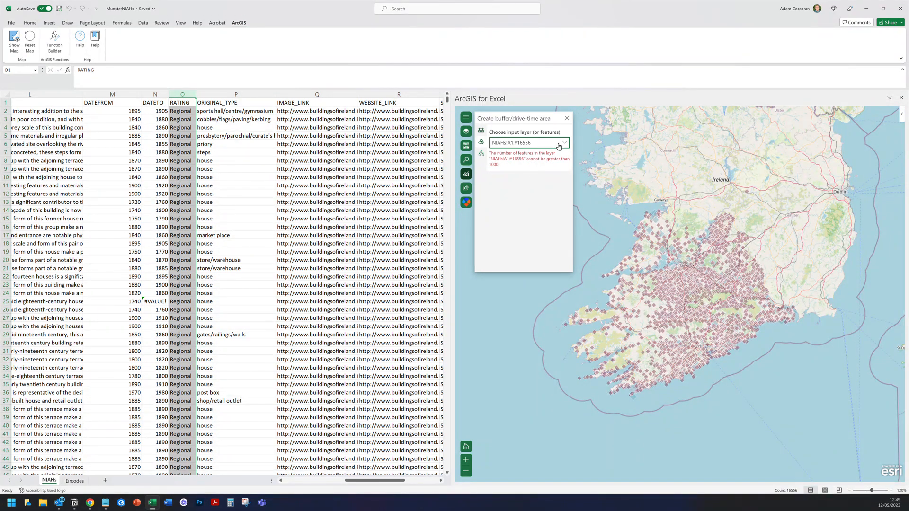
Open the infographics cards analysis and set its country or area to Ireland
click(481, 155)
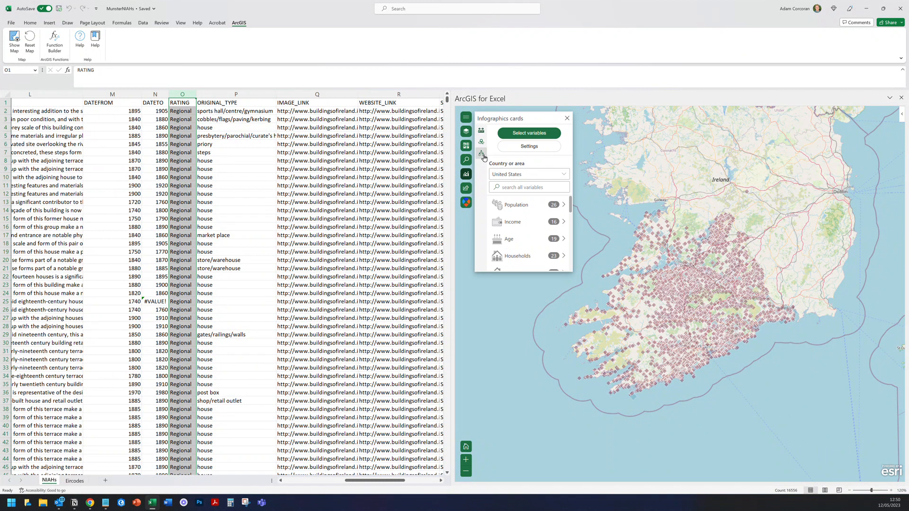
click(568, 174)
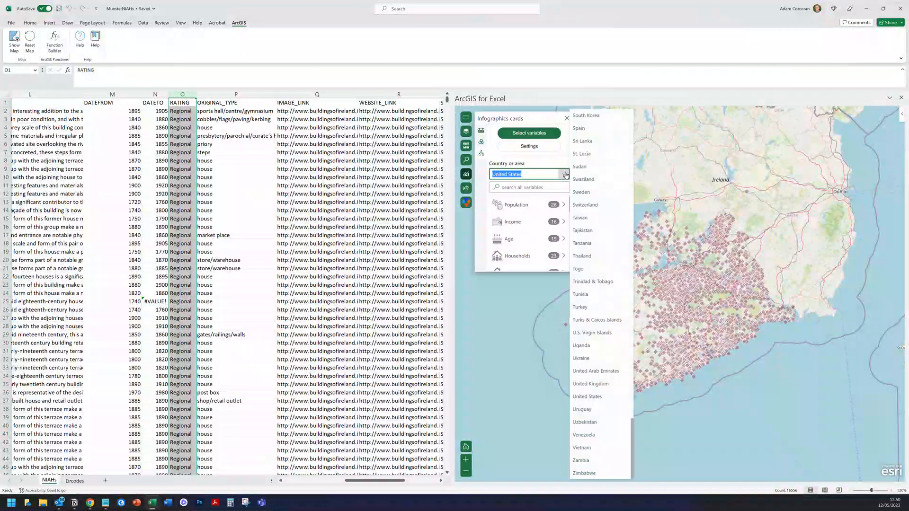
scroll(594, 219, up, 18)
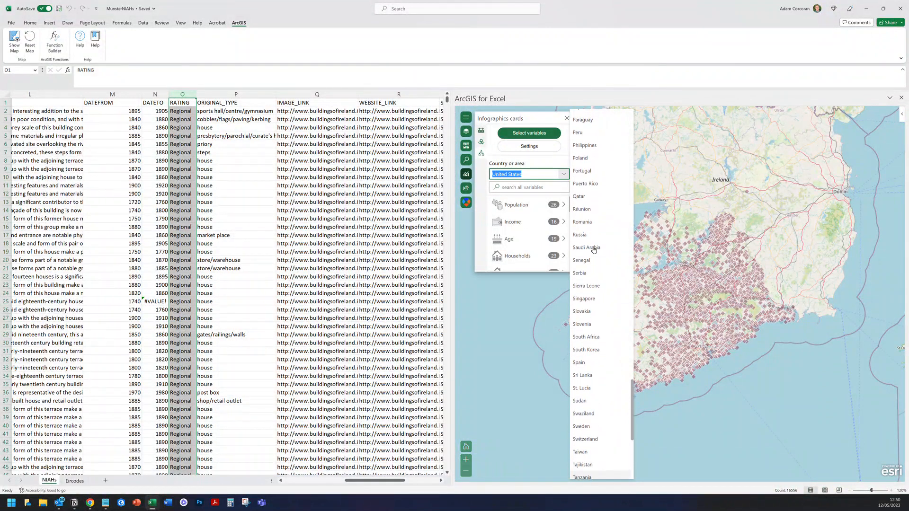
scroll(593, 250, up, 5)
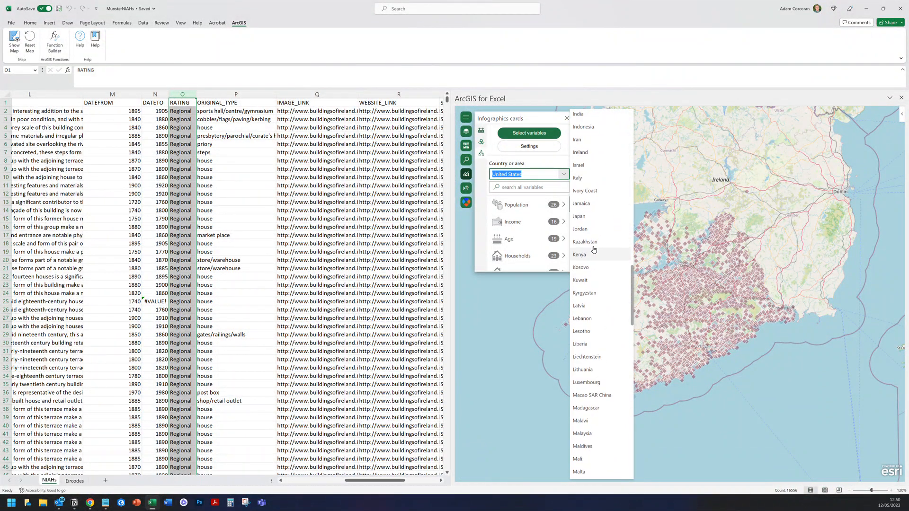
click(592, 256)
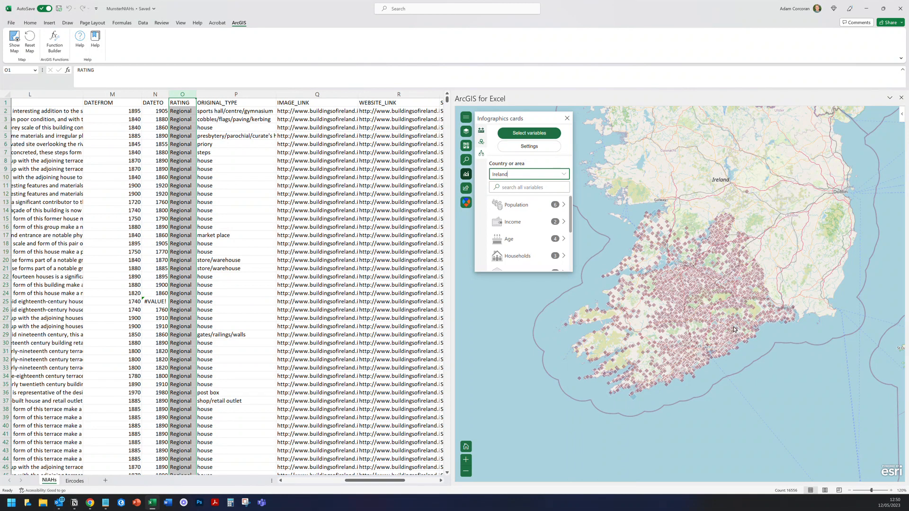
Focus the map on Waterford city and add the 2022 Total Female Population and 2022 Total Male Population variables to the infographics
scroll(782, 317, up, 6)
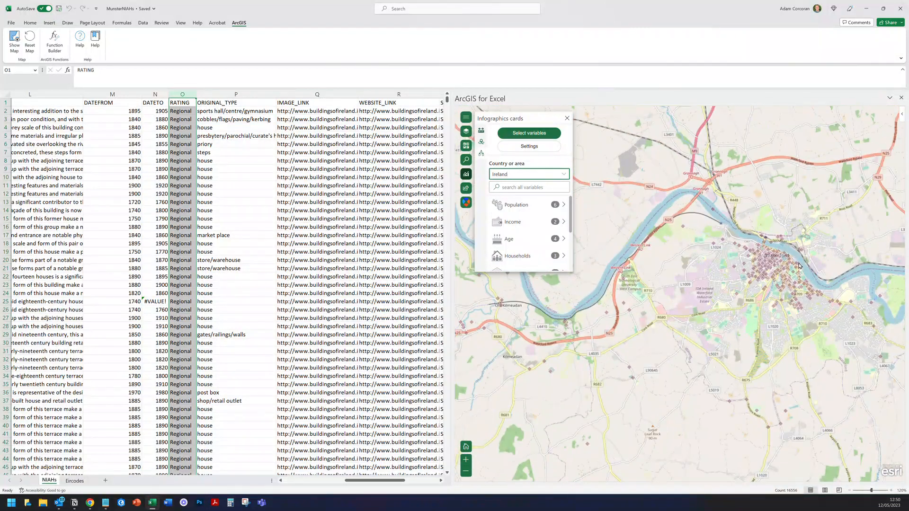
scroll(809, 277, up, 3)
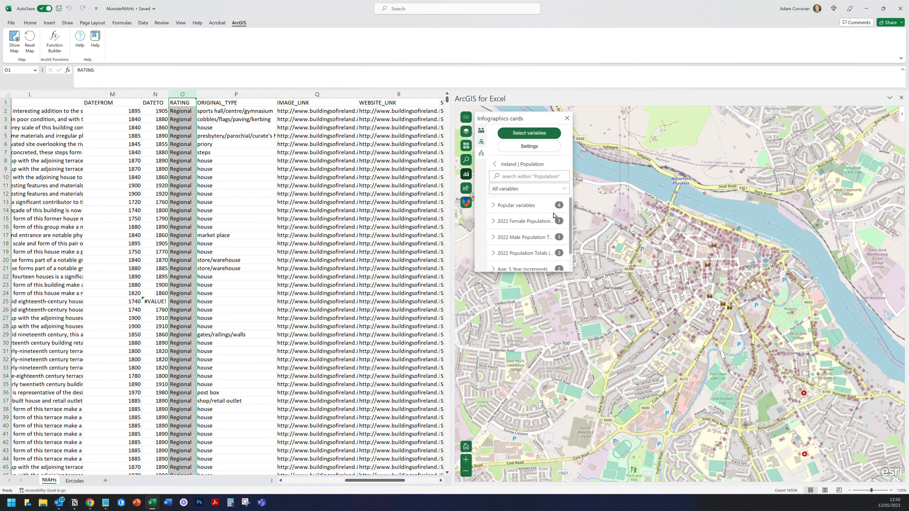
click(509, 222)
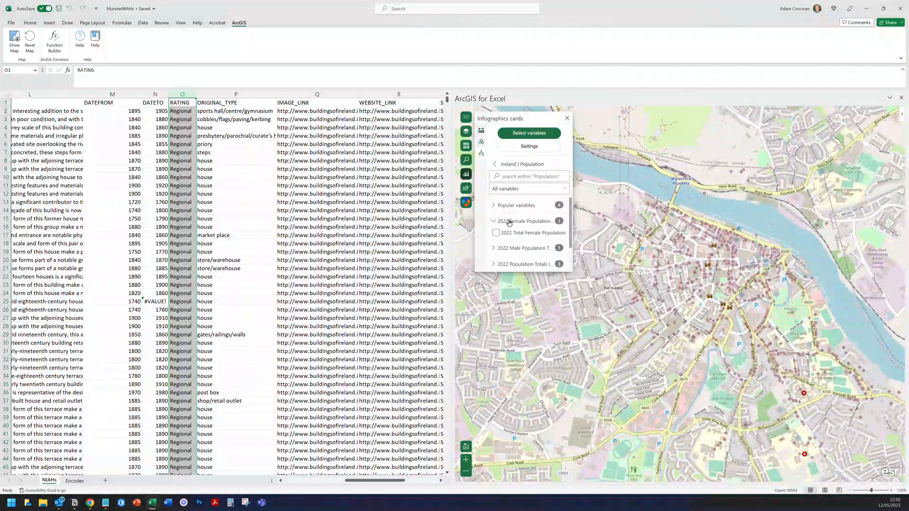
click(496, 233)
click(494, 249)
click(496, 260)
Add the Total Households and Average Household Size variables from the Key Demographic Indicators group to the infographics
scroll(521, 235, down, 1)
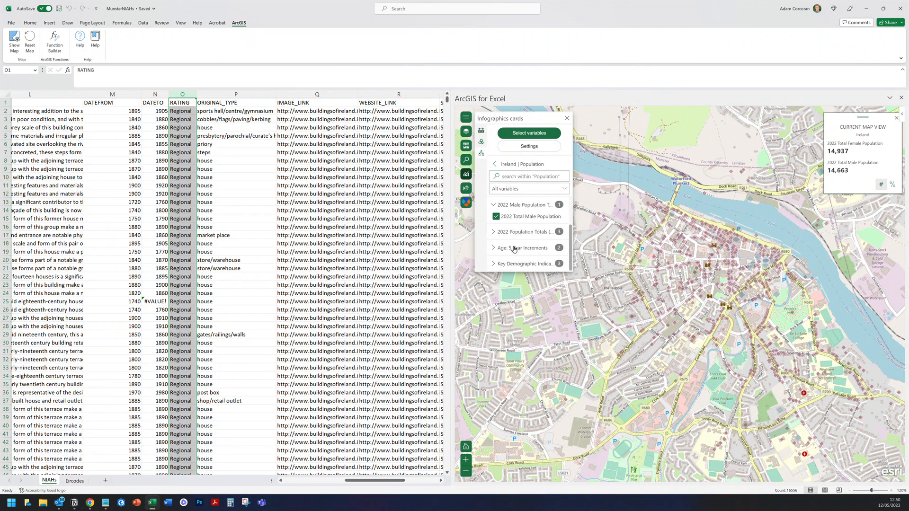
click(502, 260)
scroll(515, 238, down, 1)
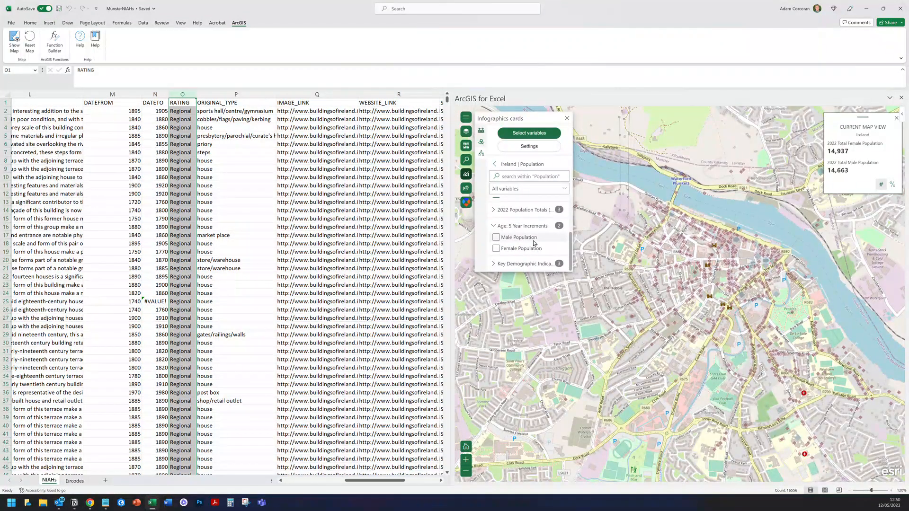
click(494, 264)
scroll(513, 249, down, 1)
click(497, 254)
click(499, 264)
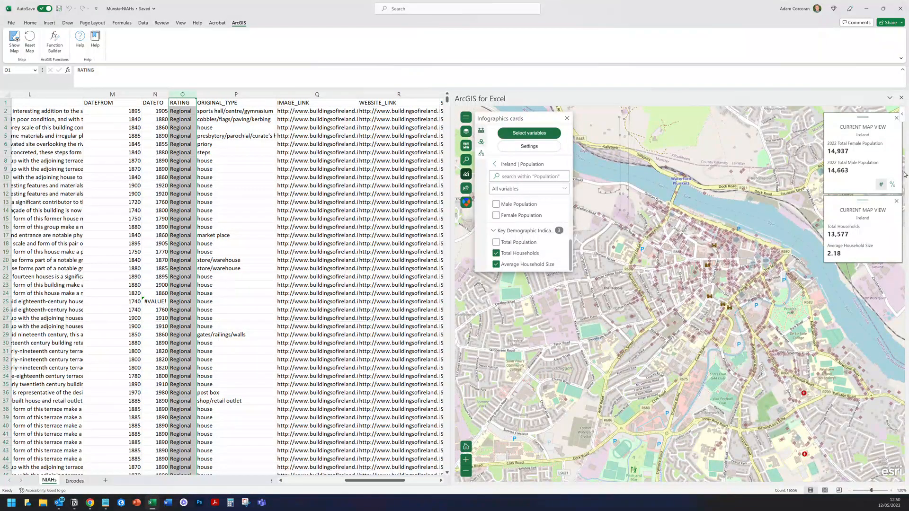
Add all five 2022 Total Population age-group variables, from 0-14 to 60+, to the infographics and close the variable selection
click(494, 164)
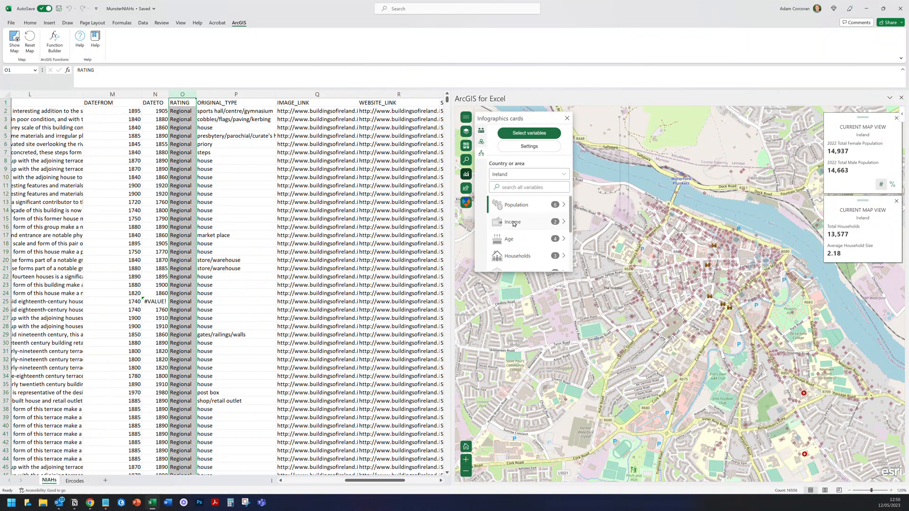
click(514, 241)
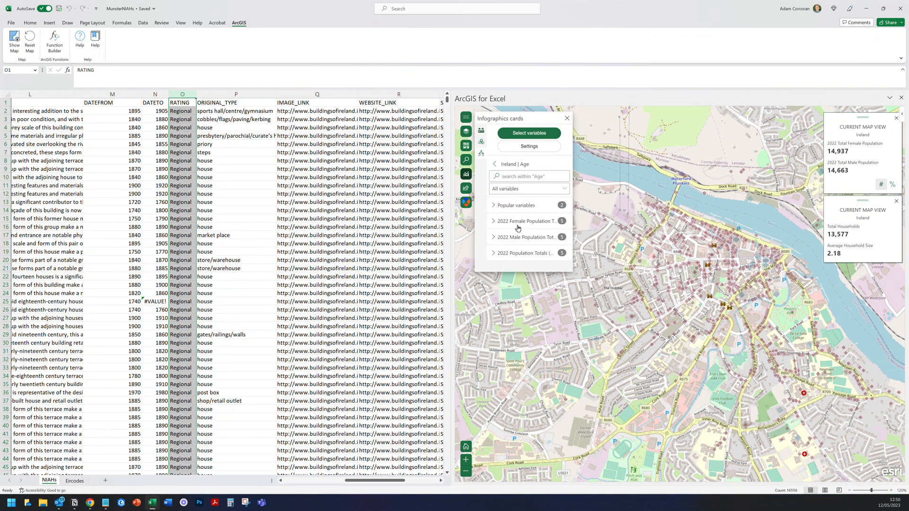
click(495, 253)
scroll(503, 236, down, 1)
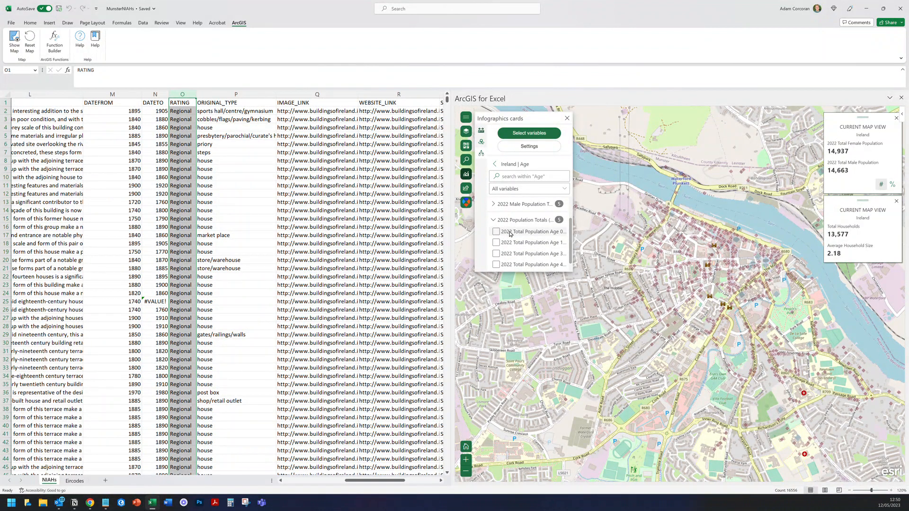
click(495, 231)
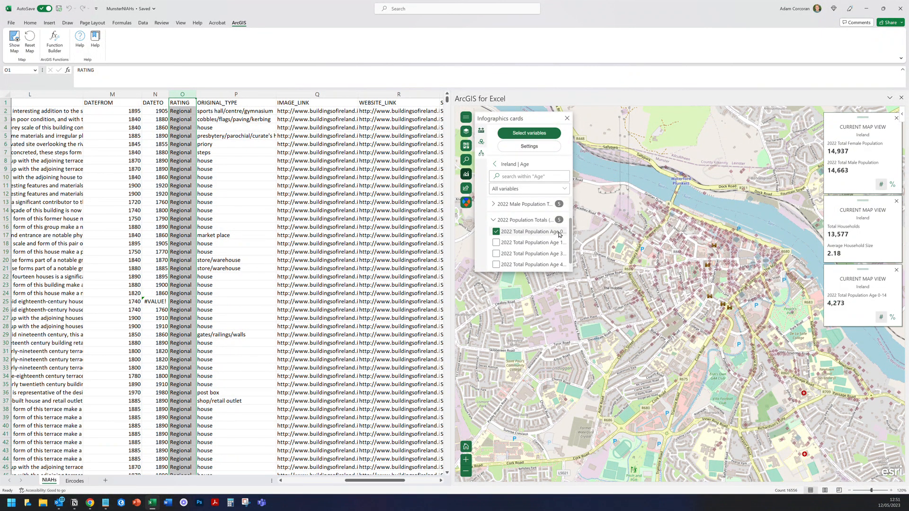
click(495, 242)
click(495, 253)
click(495, 264)
scroll(497, 265, down, 1)
click(495, 264)
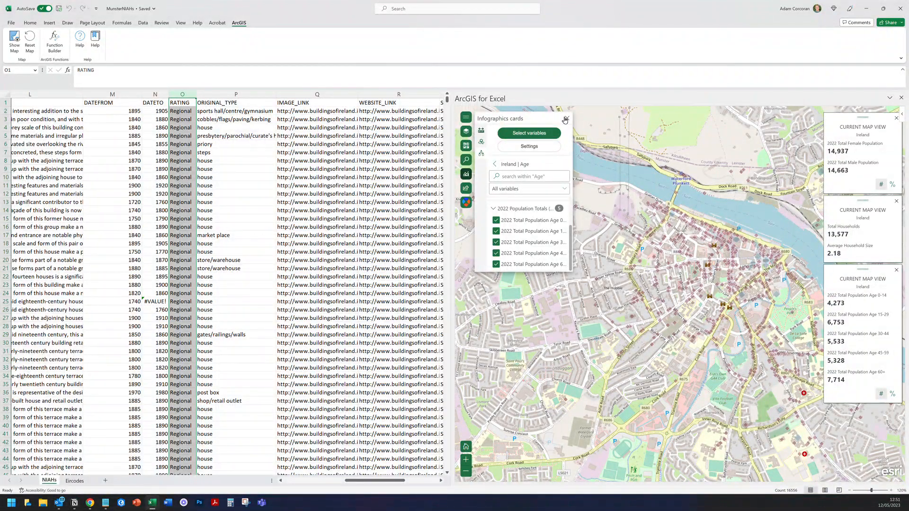
click(567, 118)
Compare the infographic card figures for different map extents around Waterford and Carrick-on-Suir
scroll(741, 283, up, 5)
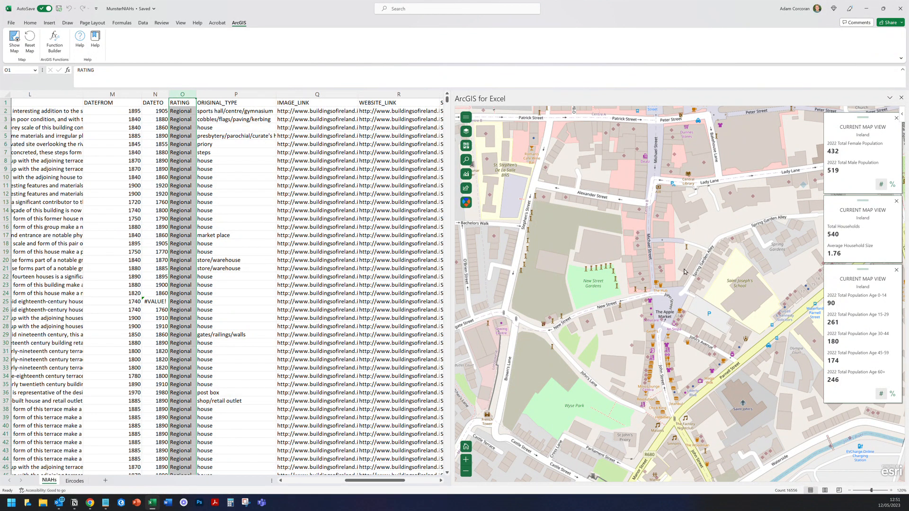
scroll(684, 271, down, 4)
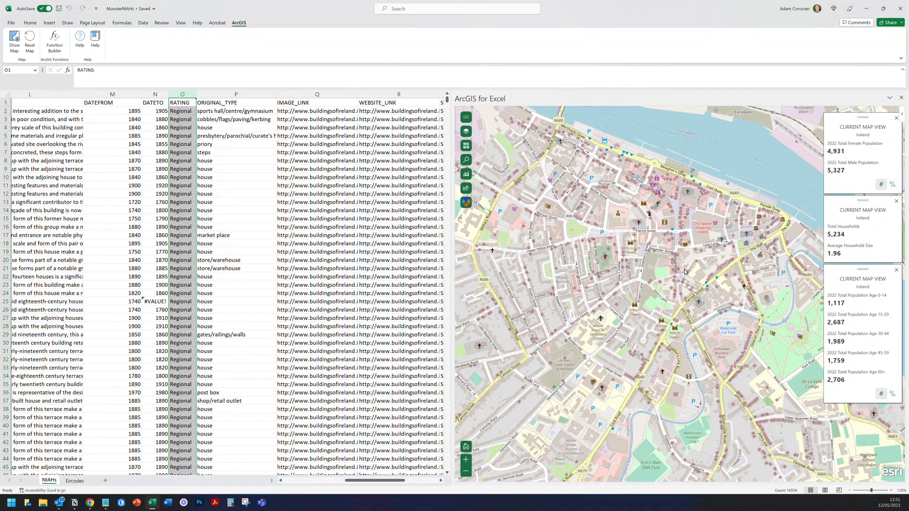
scroll(678, 263, down, 2)
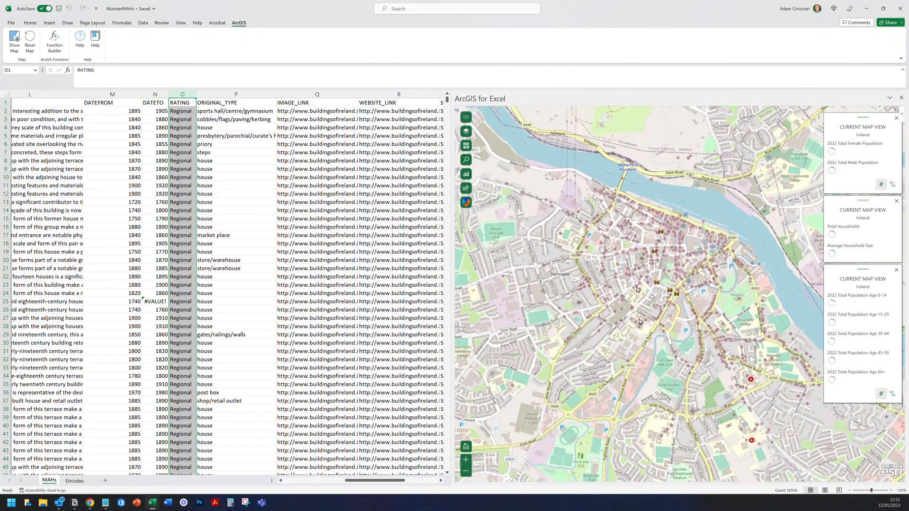
scroll(678, 263, down, 3)
scroll(722, 344, down, 3)
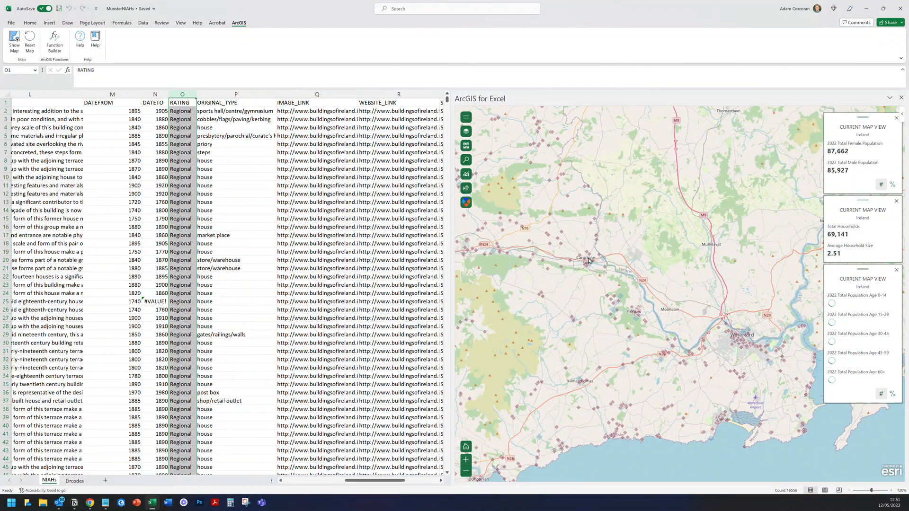
scroll(590, 261, up, 4)
scroll(579, 316, up, 3)
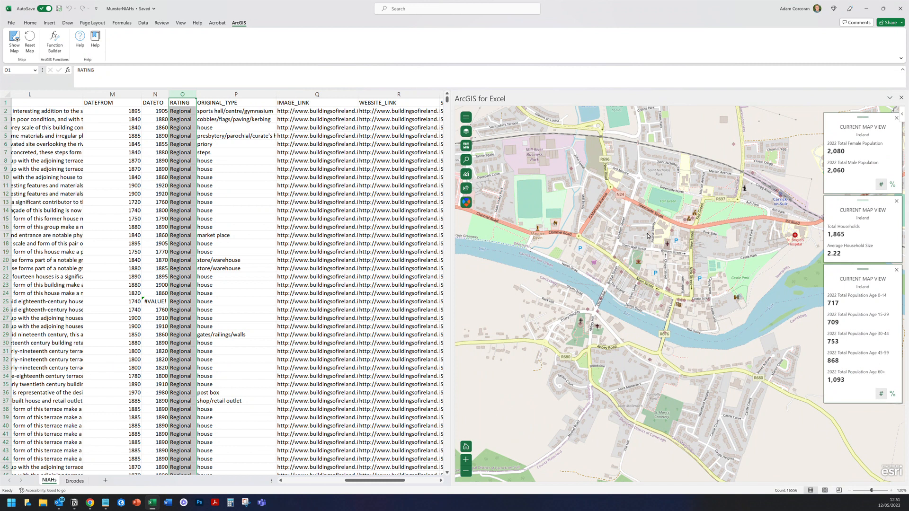
scroll(684, 240, down, 2)
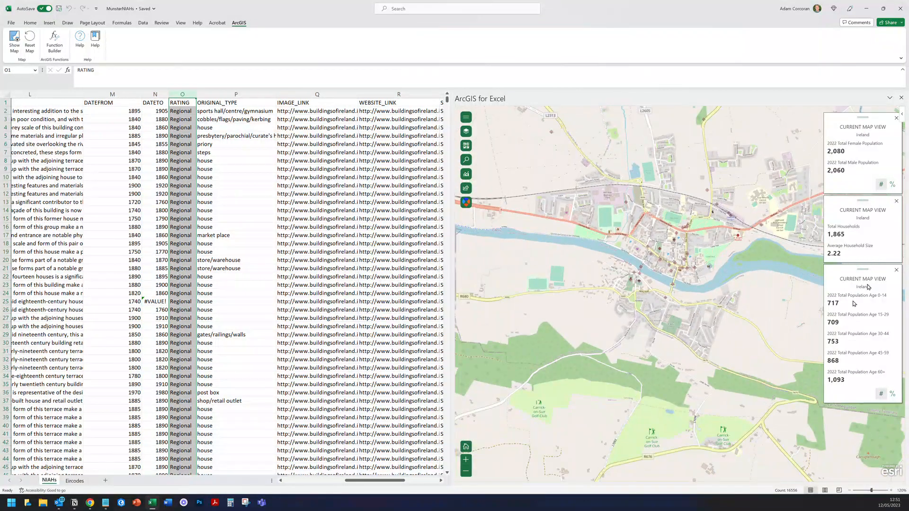
drag(684, 310, 637, 320)
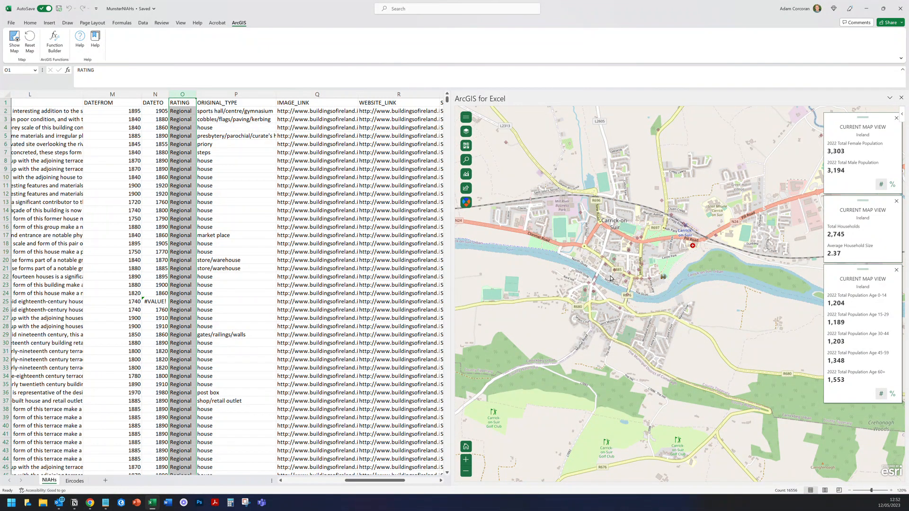
Start sharing the map with the title "Munster NIAHs" and review the tags, summary, audience and unique identifier options
click(466, 187)
click(522, 143)
double_click(523, 142)
triple_click(522, 142)
text(Munster NIAHs)
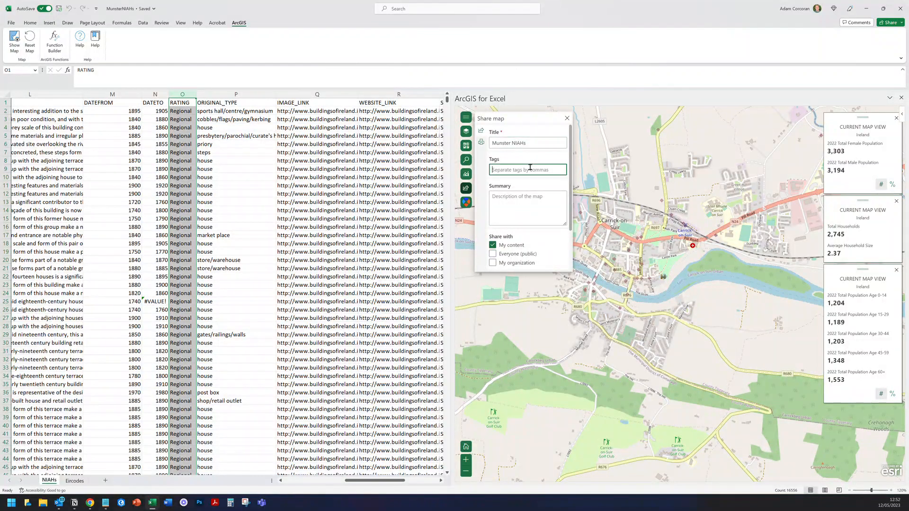
scroll(530, 235, down, 2)
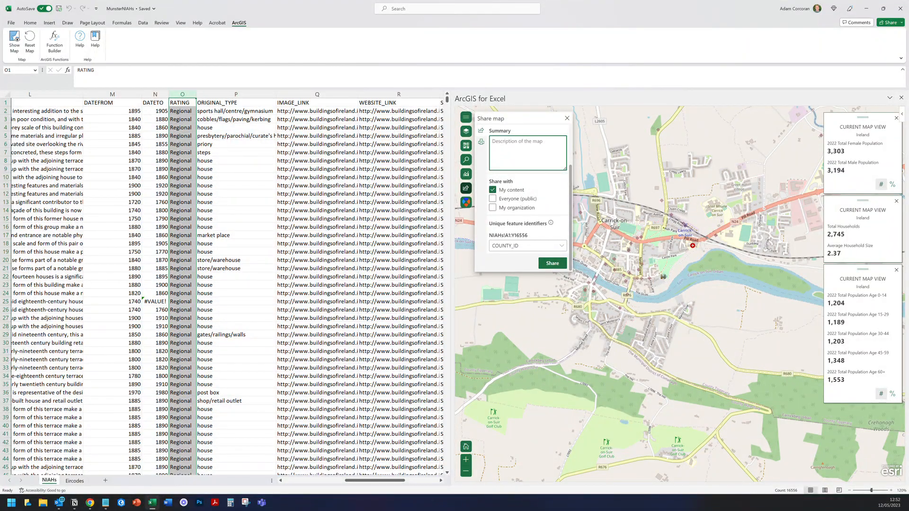
Switch to the Eircodes worksheet and reset the map, continuing with the currently signed-in account
click(76, 480)
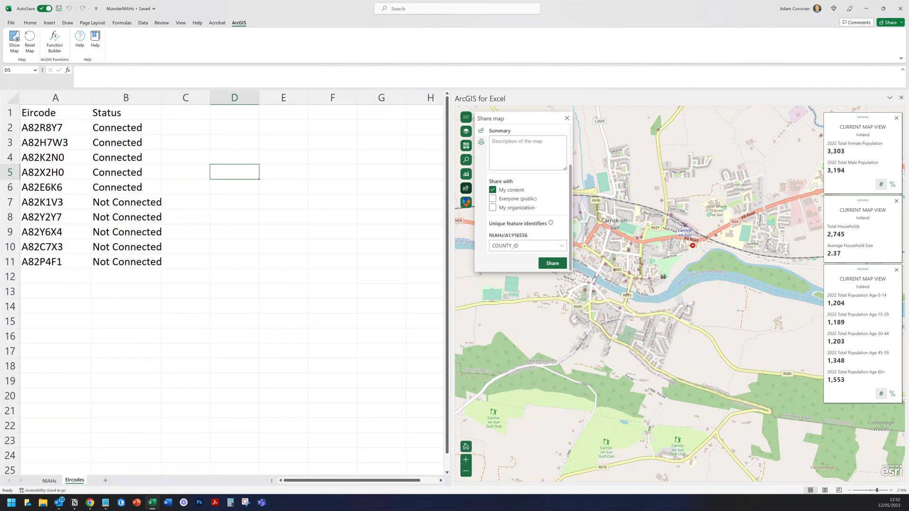
click(32, 40)
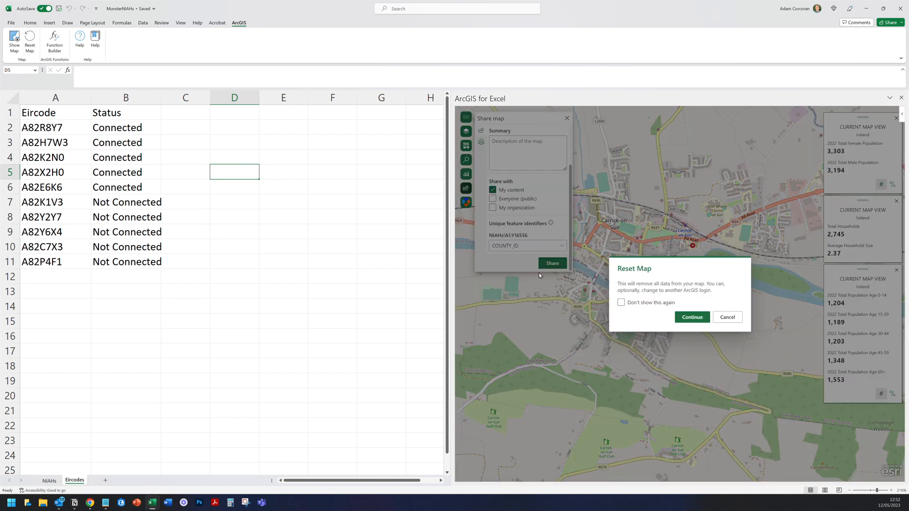
click(694, 317)
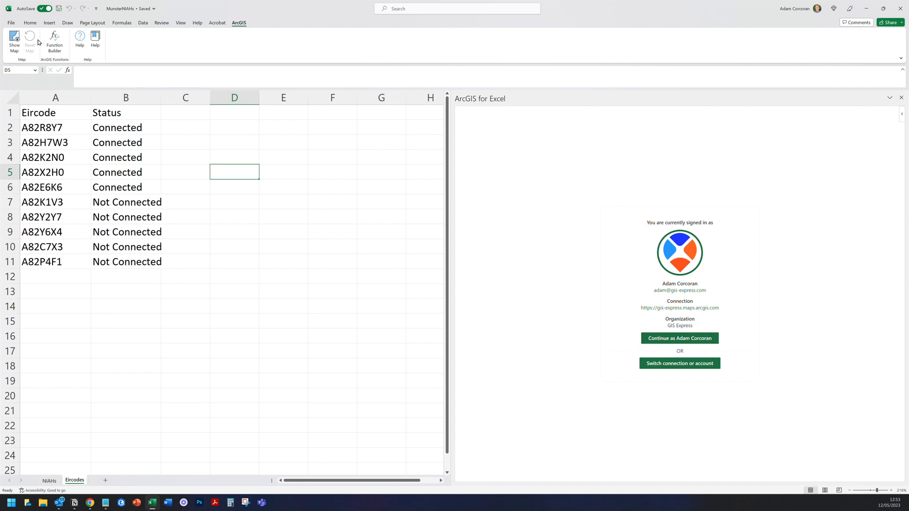
click(680, 338)
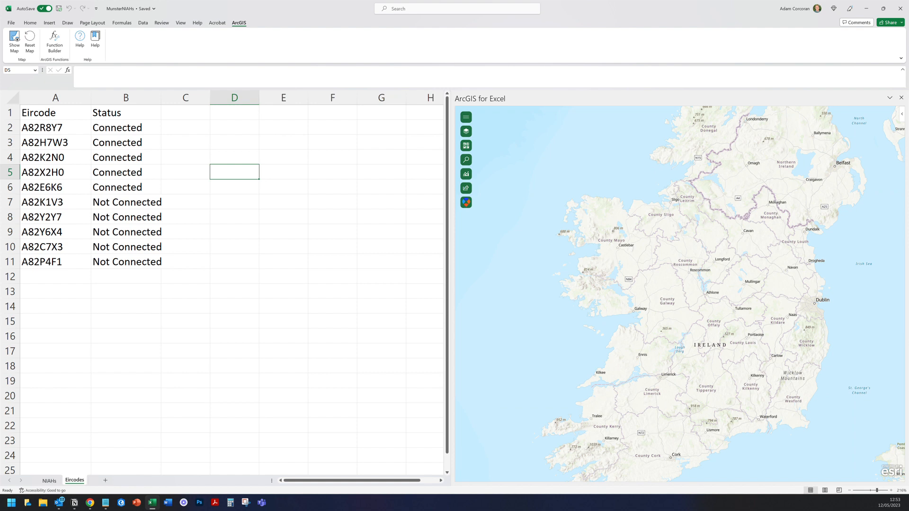
Start a new map layer from the Excel range A1:B11 of the Eircodes sheet, with Address as the location type
click(126, 113)
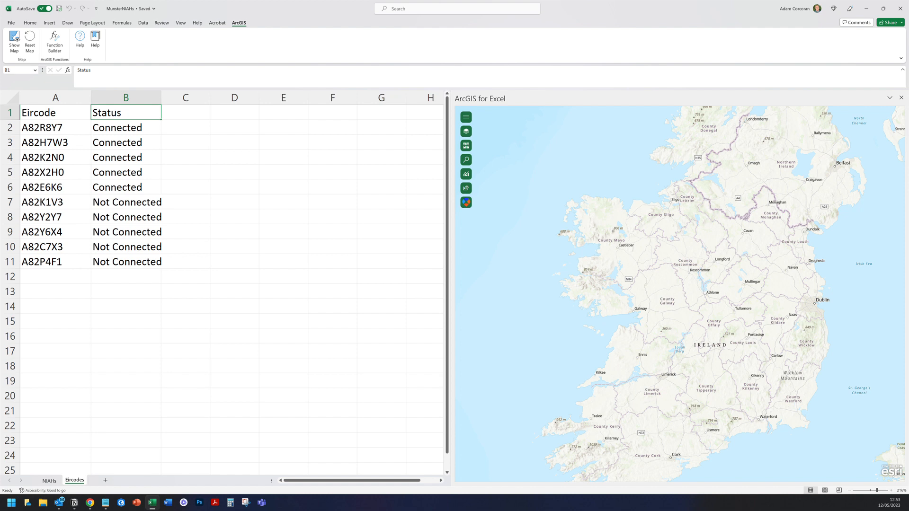
drag(55, 113, 126, 261)
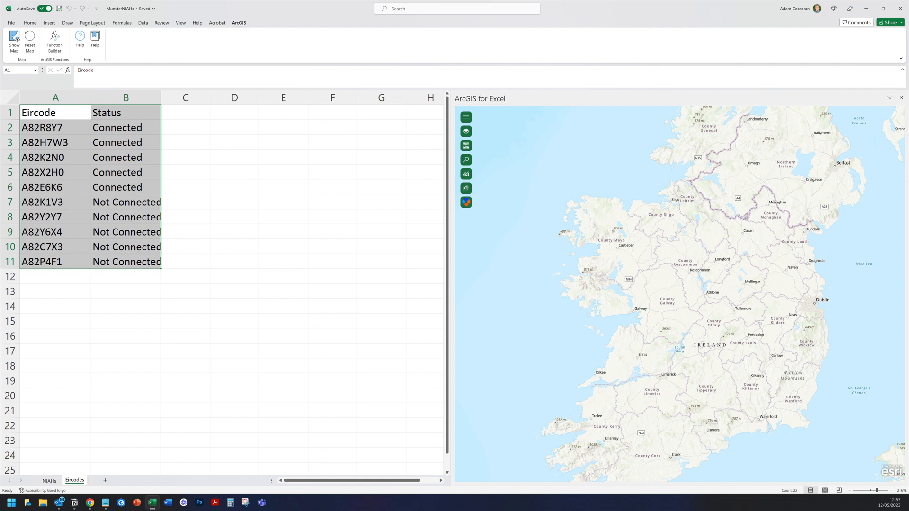
click(466, 131)
click(502, 255)
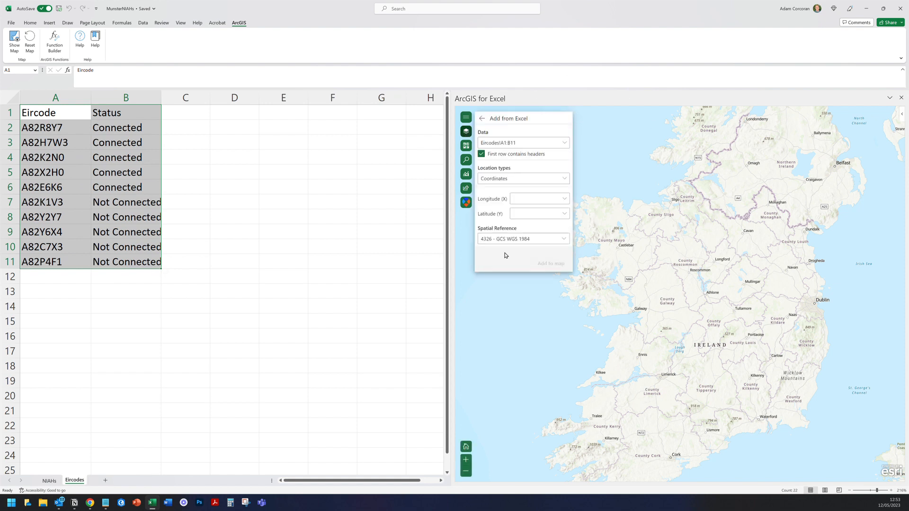
click(558, 179)
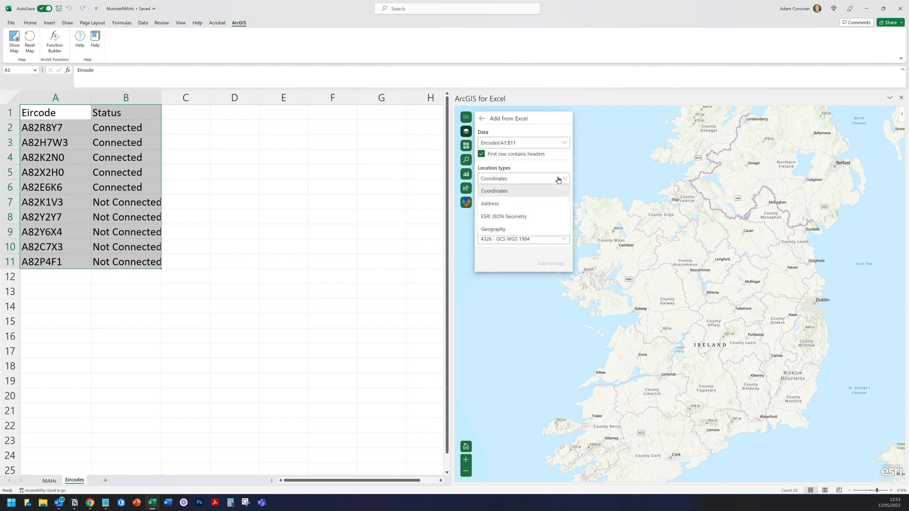
click(535, 204)
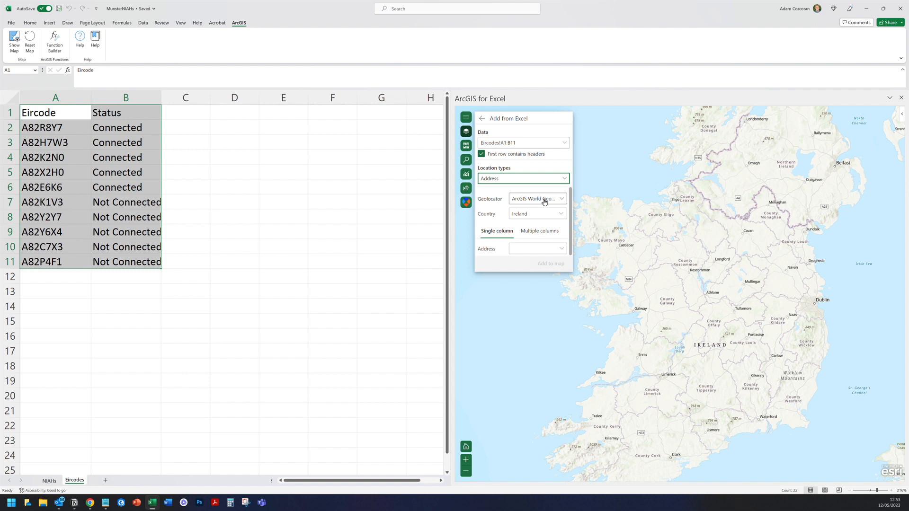
Use the Eircode column as the single-column address and add the layer to the map
click(554, 232)
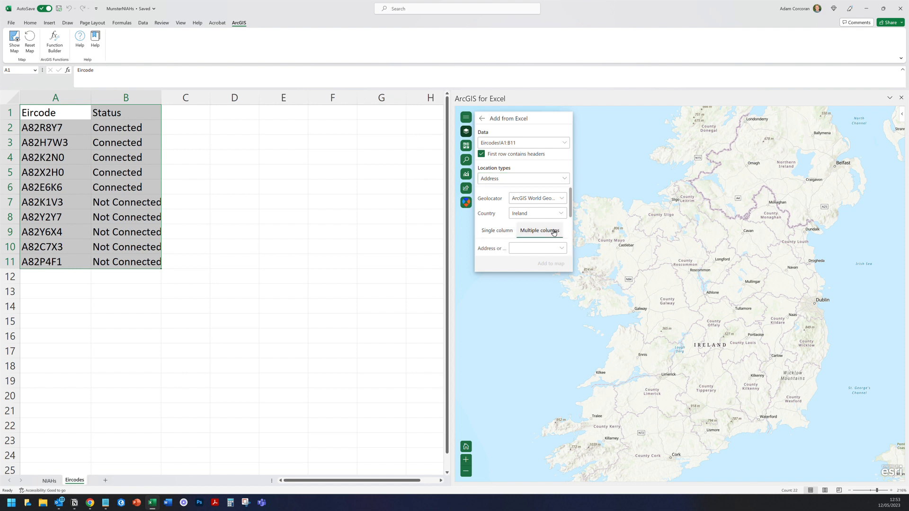
scroll(563, 229, down, 1)
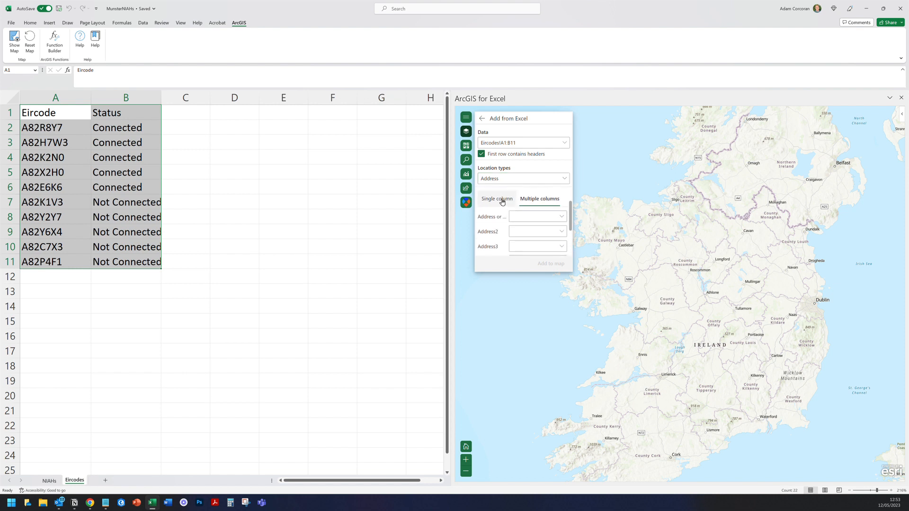
click(502, 201)
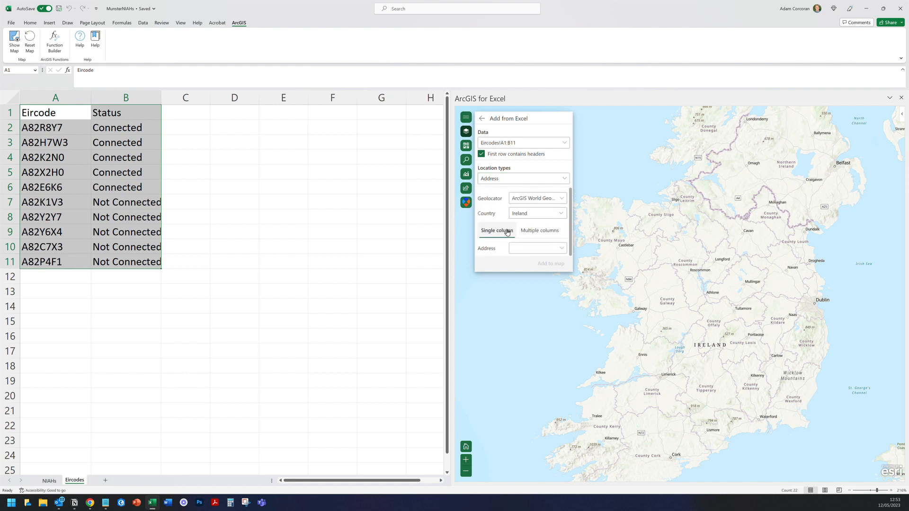
click(543, 248)
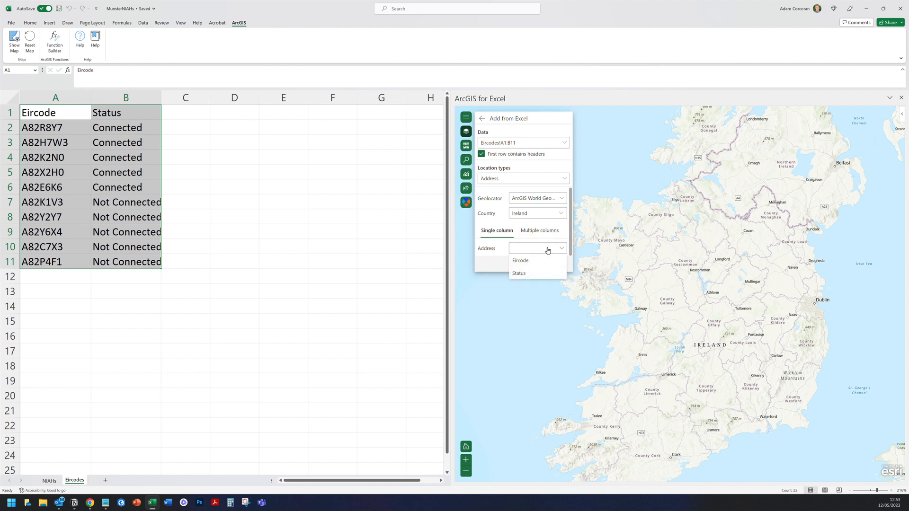
click(540, 264)
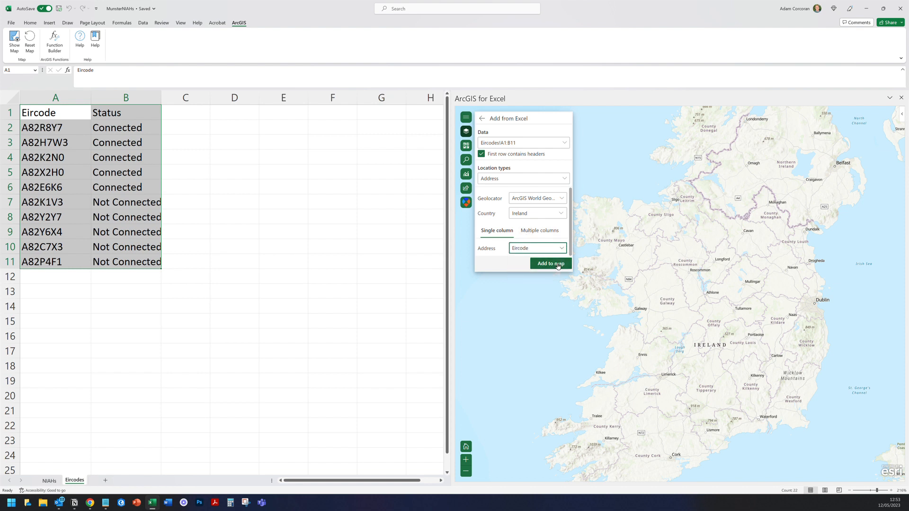
click(557, 263)
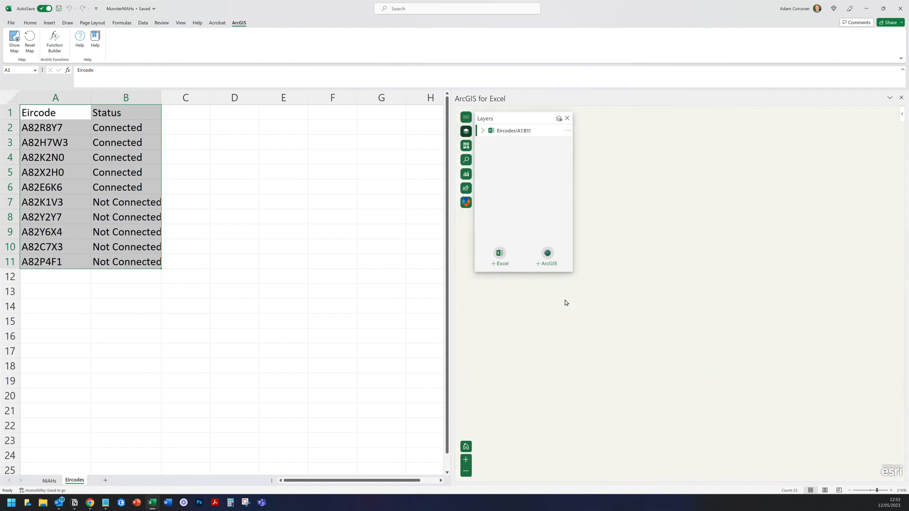
Inspect the attributes of the northernmost Eircode point and colour the Eircodes layer's points by the Status column
scroll(661, 314, down, 2)
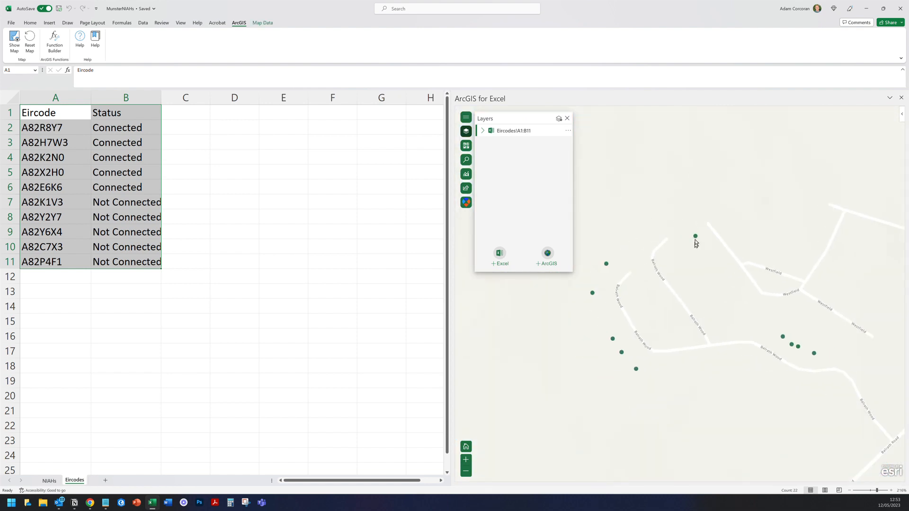
click(695, 237)
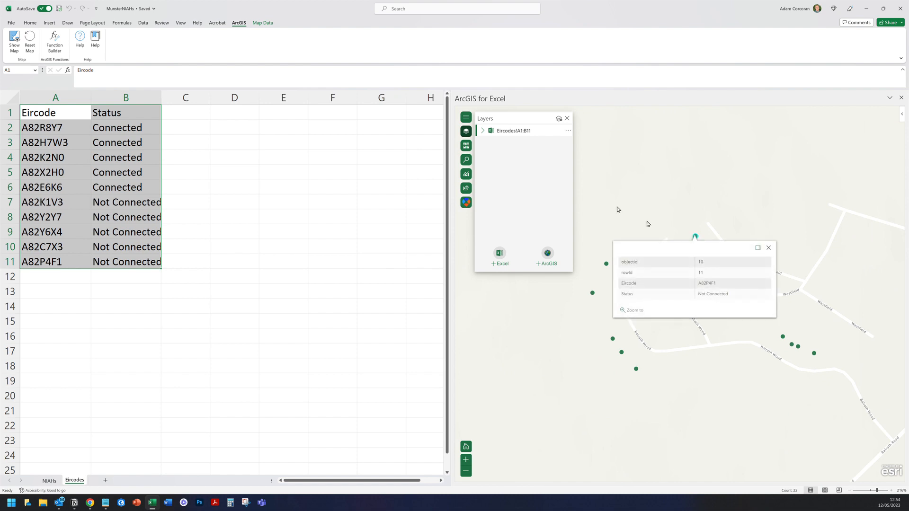
click(559, 120)
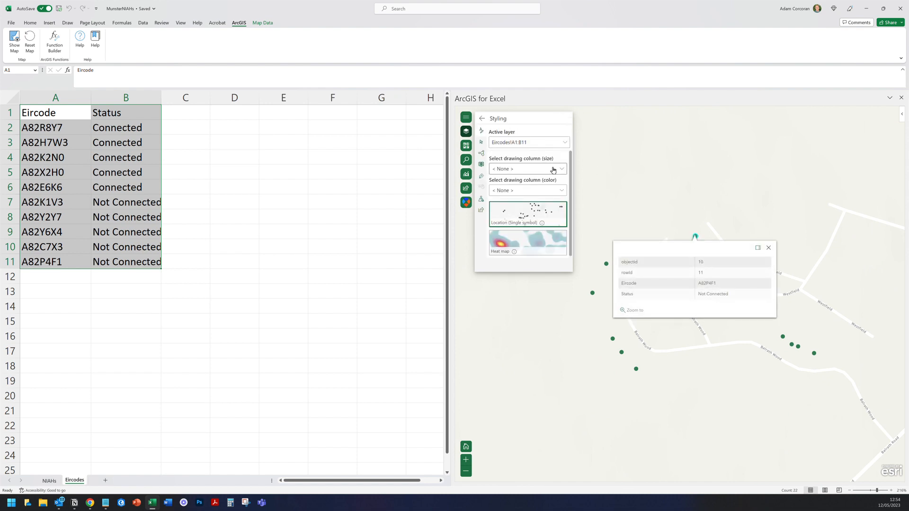
click(557, 191)
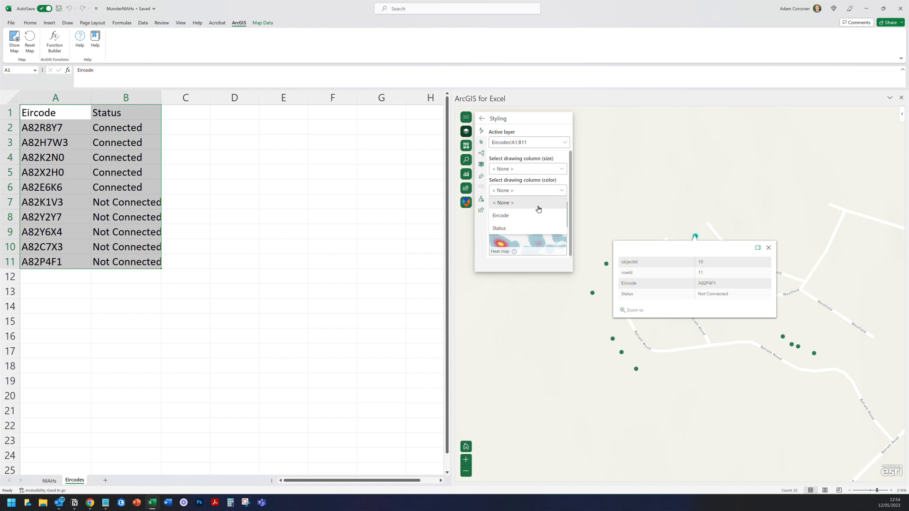
click(532, 227)
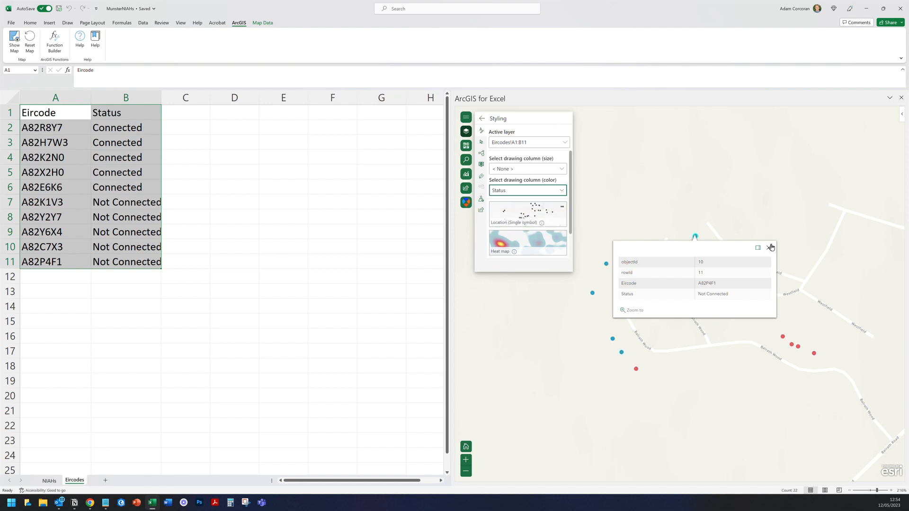
click(768, 247)
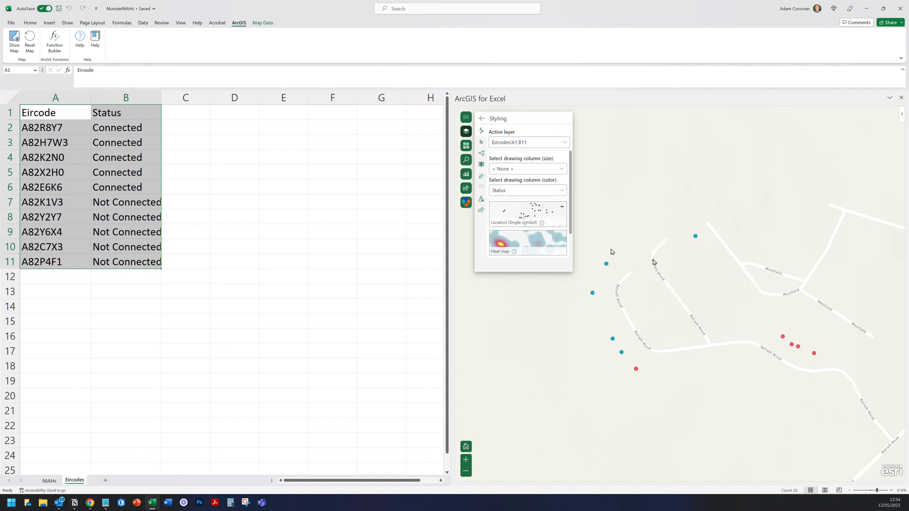
Return to the layer list and expand the Eircodes layer to examine its Status colour legend
click(481, 119)
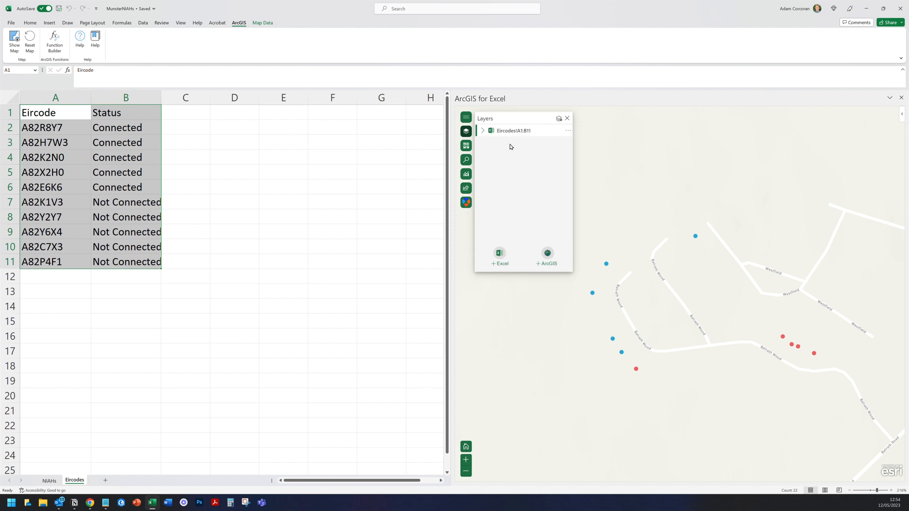
click(483, 132)
click(500, 150)
click(502, 159)
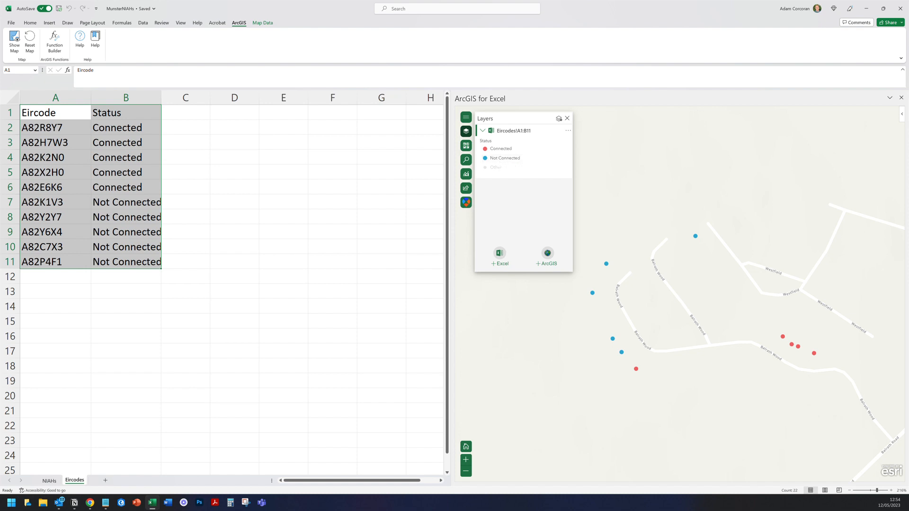
click(501, 158)
Review the map's print layout options and the sharing form, with its title selected for editing
click(466, 188)
click(529, 143)
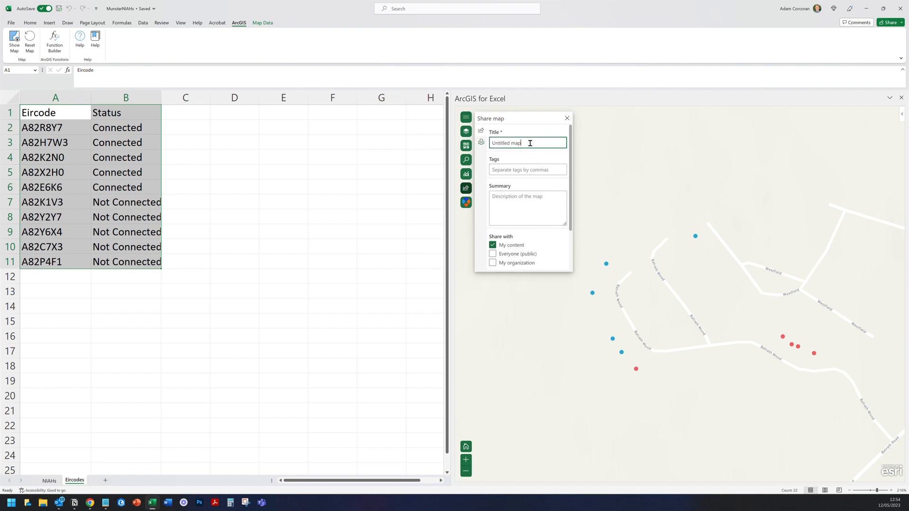
click(482, 142)
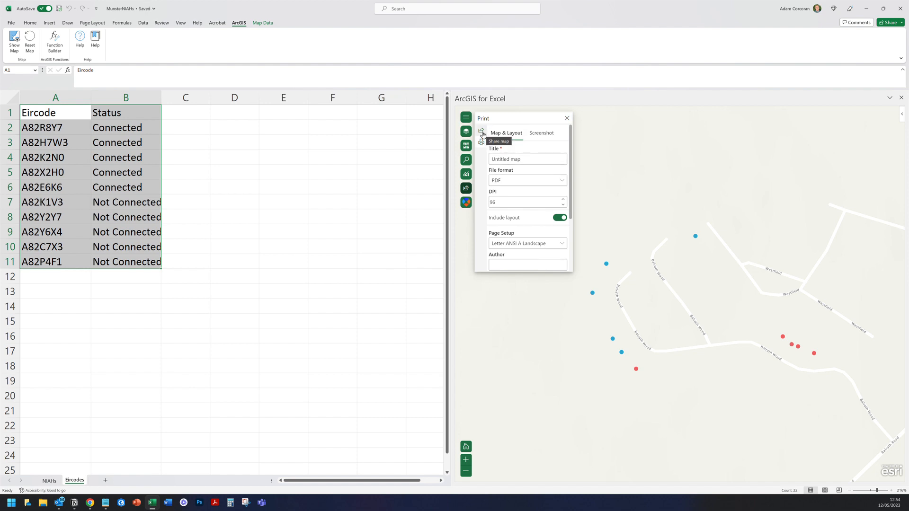
click(482, 133)
triple_click(520, 143)
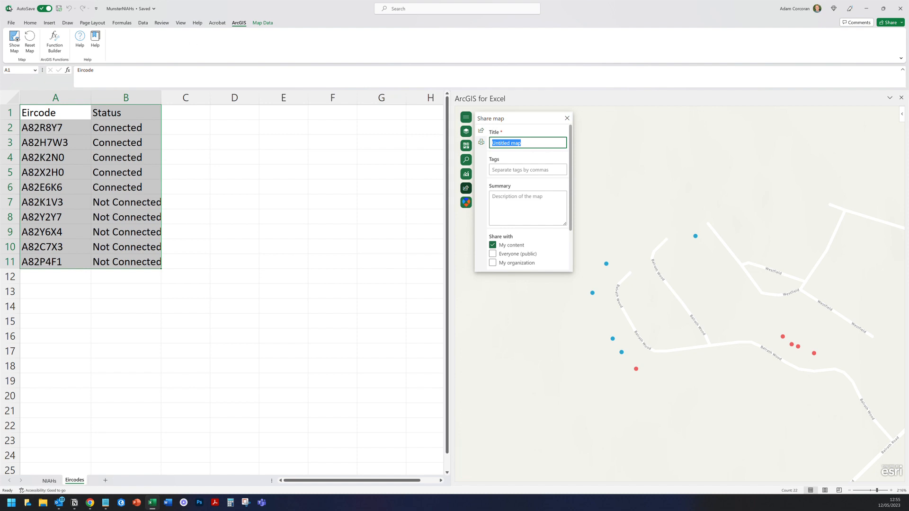
Search the Office Add-ins store for "arcgis", close the store without adding anything and select cell E5
click(60, 8)
click(49, 23)
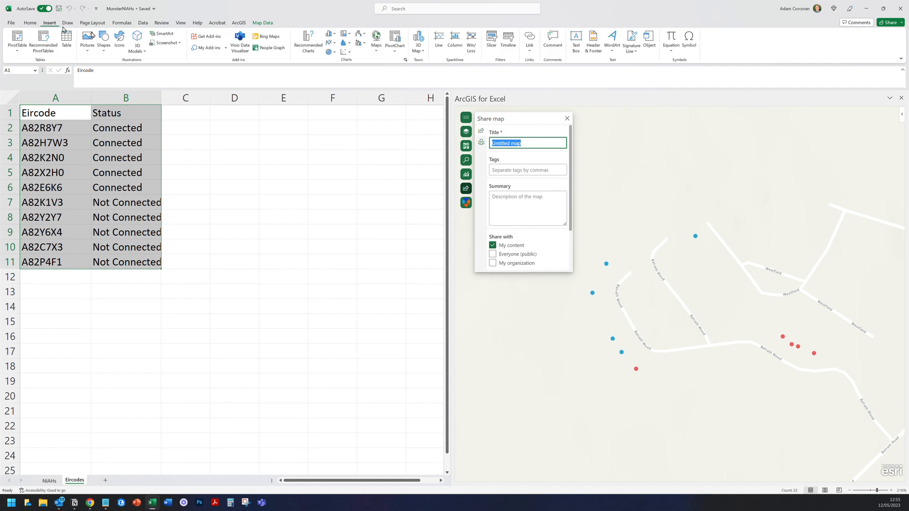
click(208, 41)
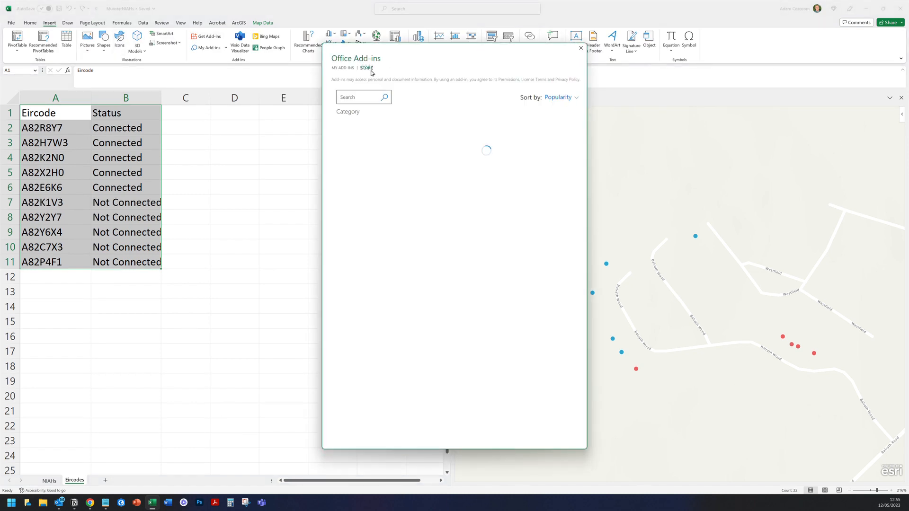
click(352, 97)
text(arcgis)
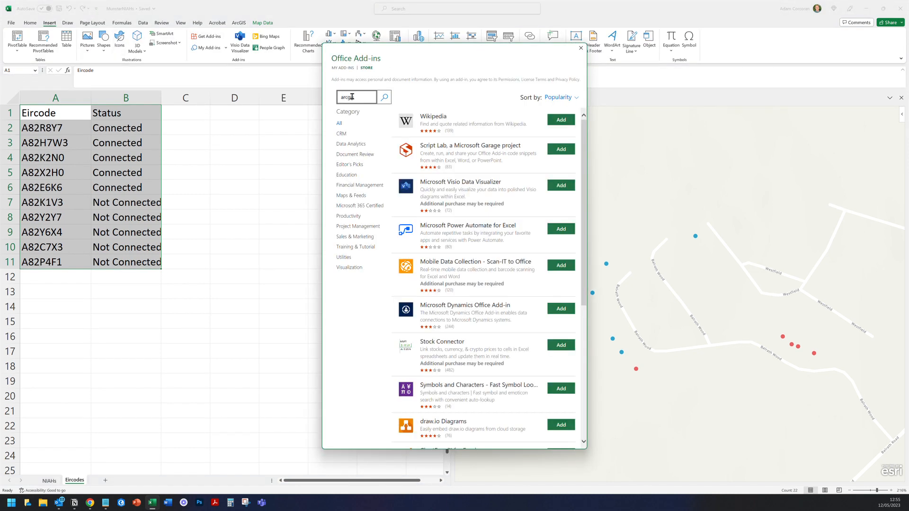
click(390, 98)
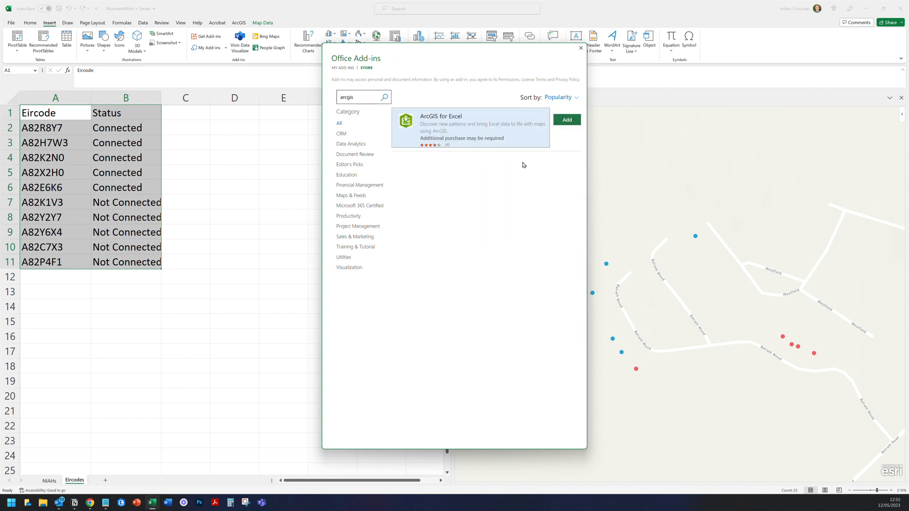
click(580, 49)
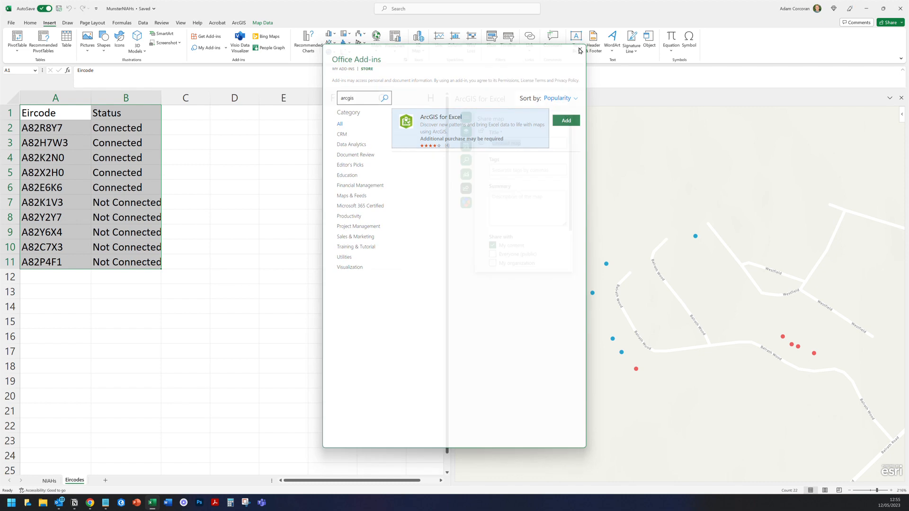
click(284, 172)
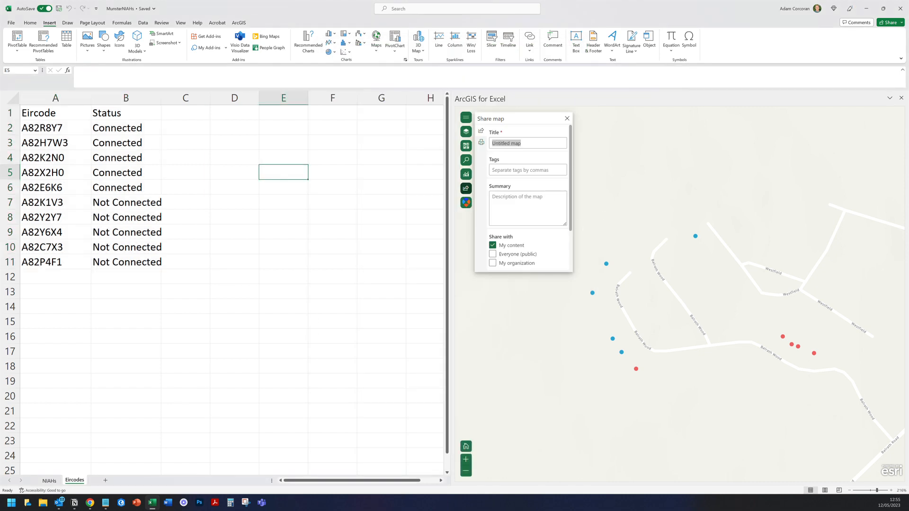